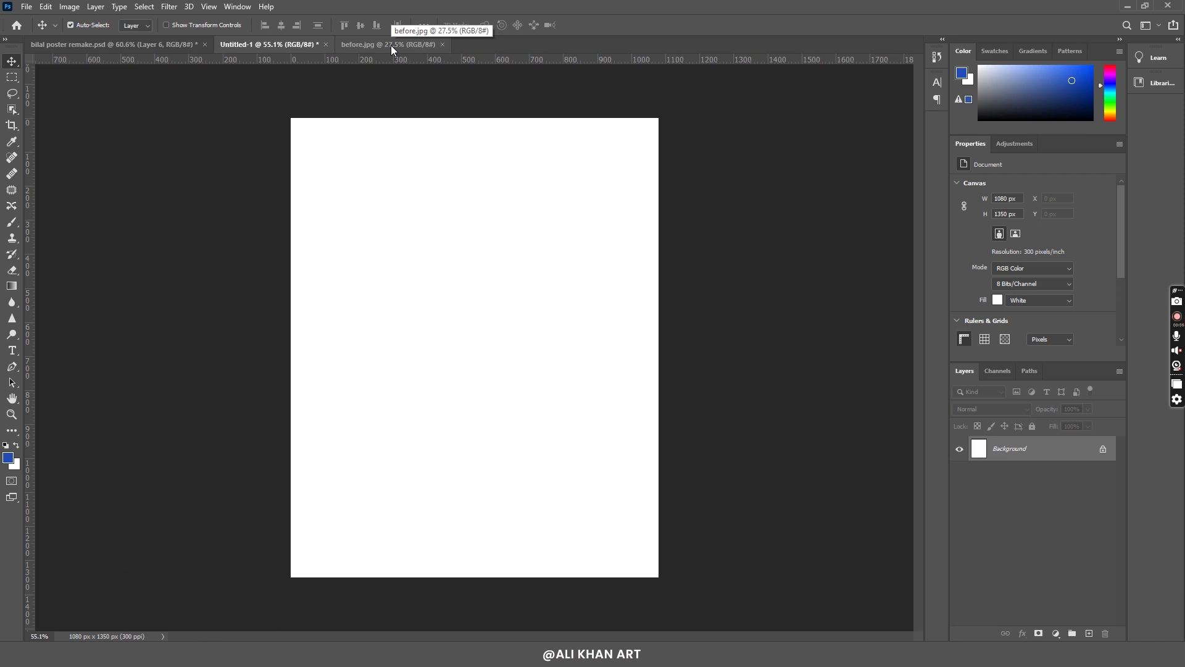
Switch from Untitled-1 to the before.jpg portrait of the man in the blue hoodie.
{"action": "left_click", "coordinate": [391, 48]}
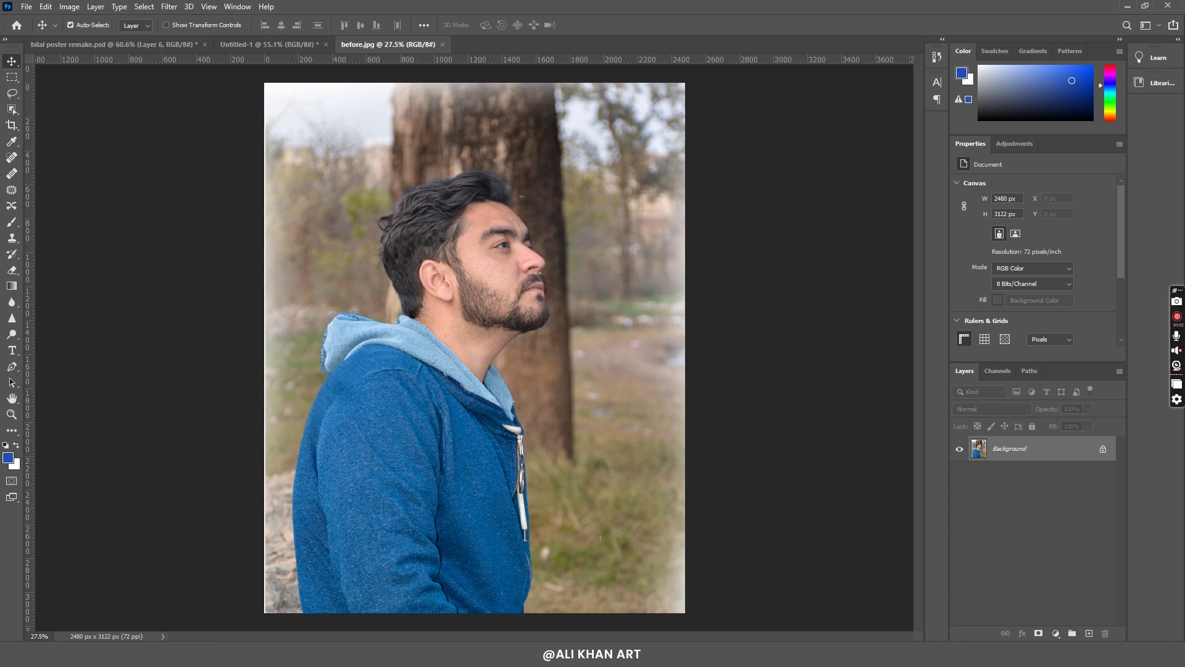
Start a Pen-tool path at the shoulder and trace up and over the hood.
{"action": "left_click", "coordinate": [18, 370]}
{"action": "left_click", "coordinate": [339, 619]}
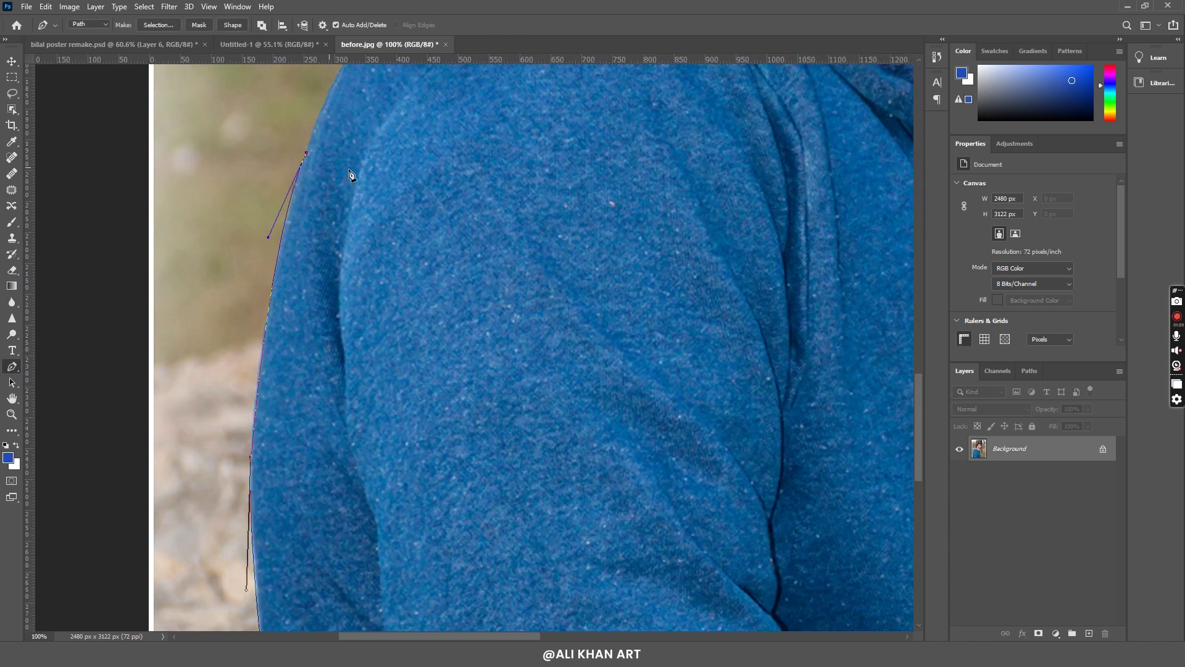
{"action": "left_click_drag", "start_coordinate": [235, 337], "coordinate": [270, 298]}
{"action": "scroll", "coordinate": [270, 299], "scroll_direction": "up", "scroll_amount": 1}
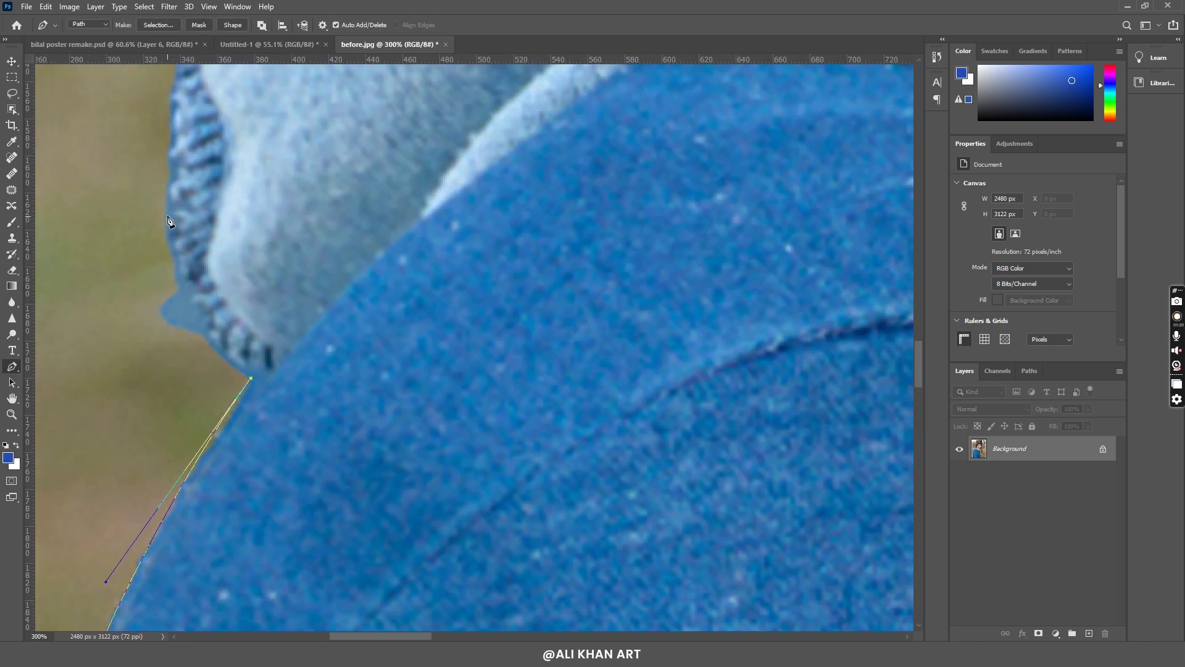
{"action": "scroll", "coordinate": [269, 298], "scroll_direction": "up", "scroll_amount": 1}
{"action": "scroll", "coordinate": [227, 283], "scroll_direction": "up", "scroll_amount": 1}
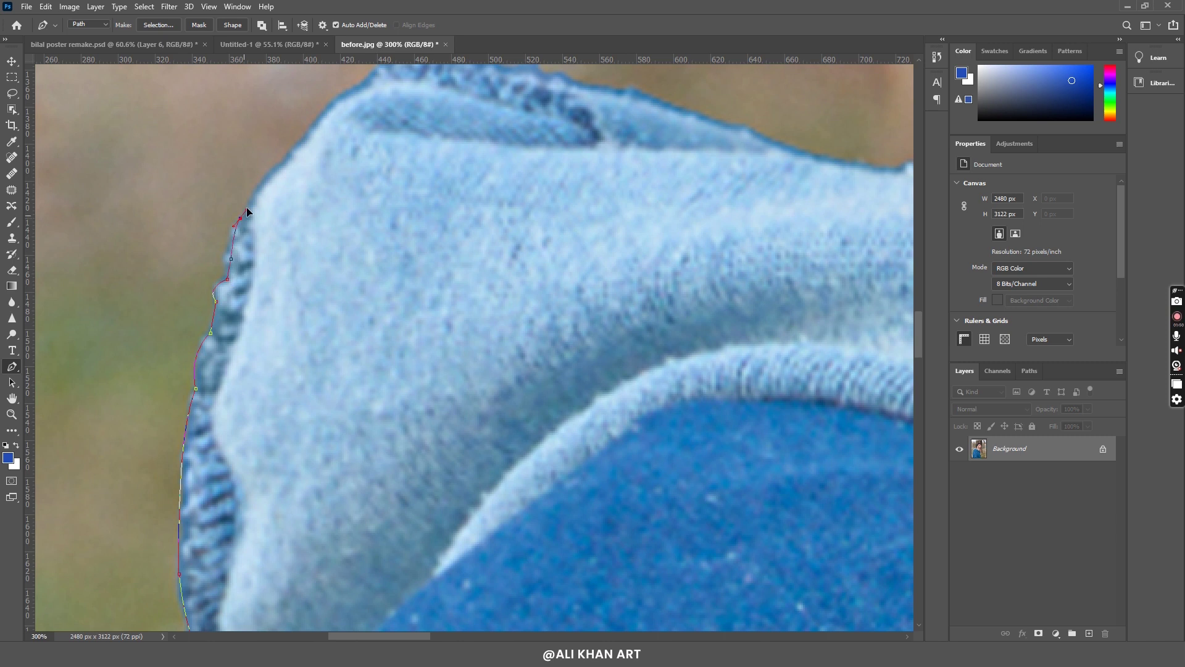
{"action": "scroll", "coordinate": [246, 211], "scroll_direction": "up", "scroll_amount": 3}
{"action": "left_click", "coordinate": [195, 504]}
{"action": "left_click", "coordinate": [256, 426]}
{"action": "left_click", "coordinate": [307, 375]}
{"action": "left_click", "coordinate": [333, 353]}
{"action": "left_click", "coordinate": [382, 339]}
{"action": "left_click", "coordinate": [408, 340]}
{"action": "left_click_drag", "start_coordinate": [462, 355], "coordinate": [478, 368]}
{"action": "left_click", "coordinate": [506, 367]}
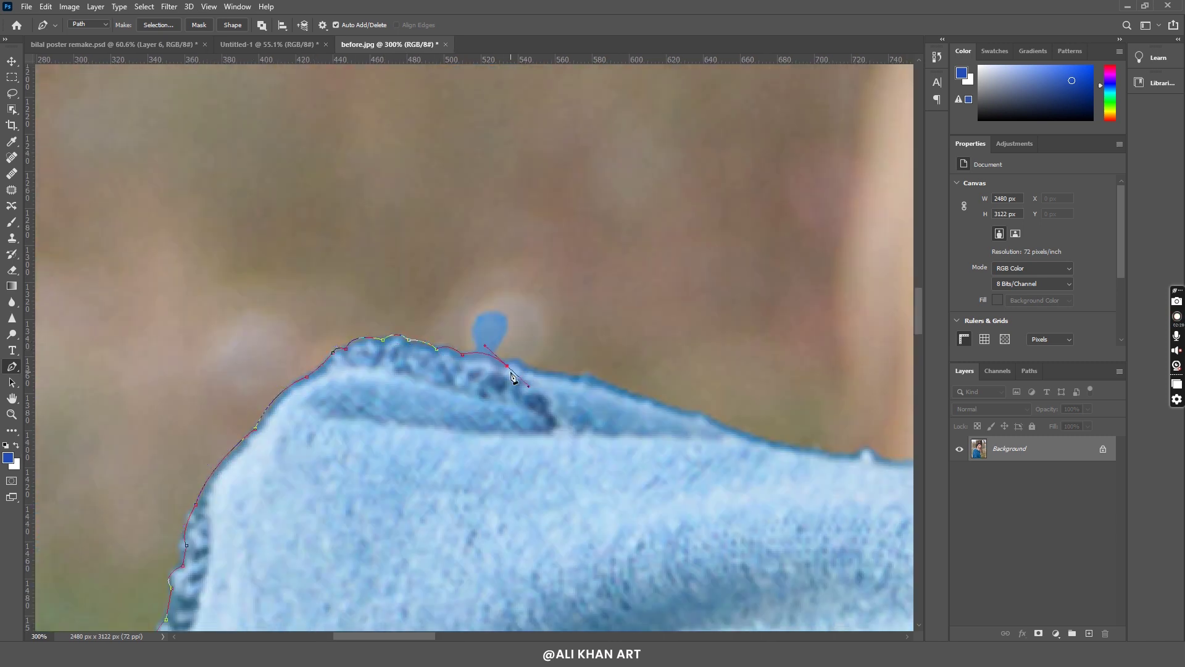
{"action": "left_click", "coordinate": [575, 379]}
{"action": "scroll", "coordinate": [579, 375], "scroll_direction": "right", "scroll_amount": 5}
{"action": "left_click", "coordinate": [423, 351]}
{"action": "left_click_drag", "start_coordinate": [562, 365], "coordinate": [591, 357]}
Continue the path up the neck and along the back edge of the hair.
{"action": "left_click", "coordinate": [645, 295]}
{"action": "left_click_drag", "start_coordinate": [662, 261], "coordinate": [684, 253]}
{"action": "scroll", "coordinate": [662, 259], "scroll_direction": "up", "scroll_amount": 5}
{"action": "left_click", "coordinate": [673, 383]}
{"action": "left_click", "coordinate": [664, 308]}
{"action": "left_click_drag", "start_coordinate": [664, 296], "coordinate": [683, 497]}
{"action": "left_click", "coordinate": [653, 404]}
{"action": "left_click", "coordinate": [580, 269]}
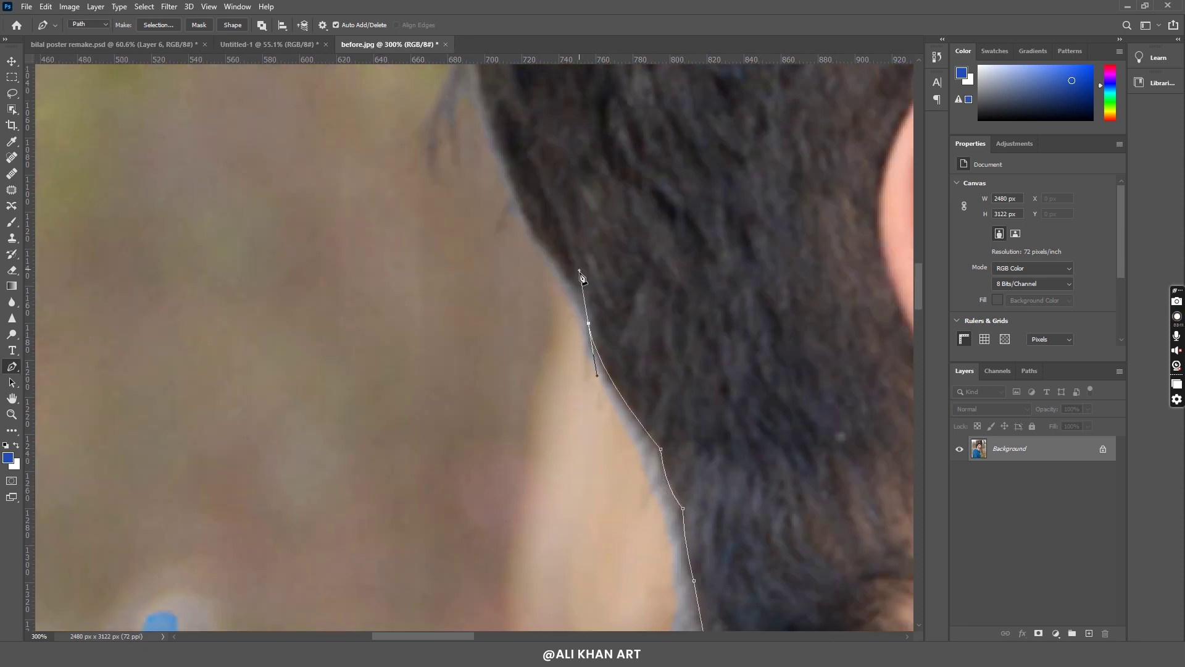
{"action": "key", "text": "ctrl+minus"}
{"action": "left_click", "coordinate": [541, 291]}
{"action": "scroll", "coordinate": [543, 296], "scroll_direction": "up", "scroll_amount": 5}
{"action": "left_click_drag", "start_coordinate": [487, 352], "coordinate": [487, 293]}
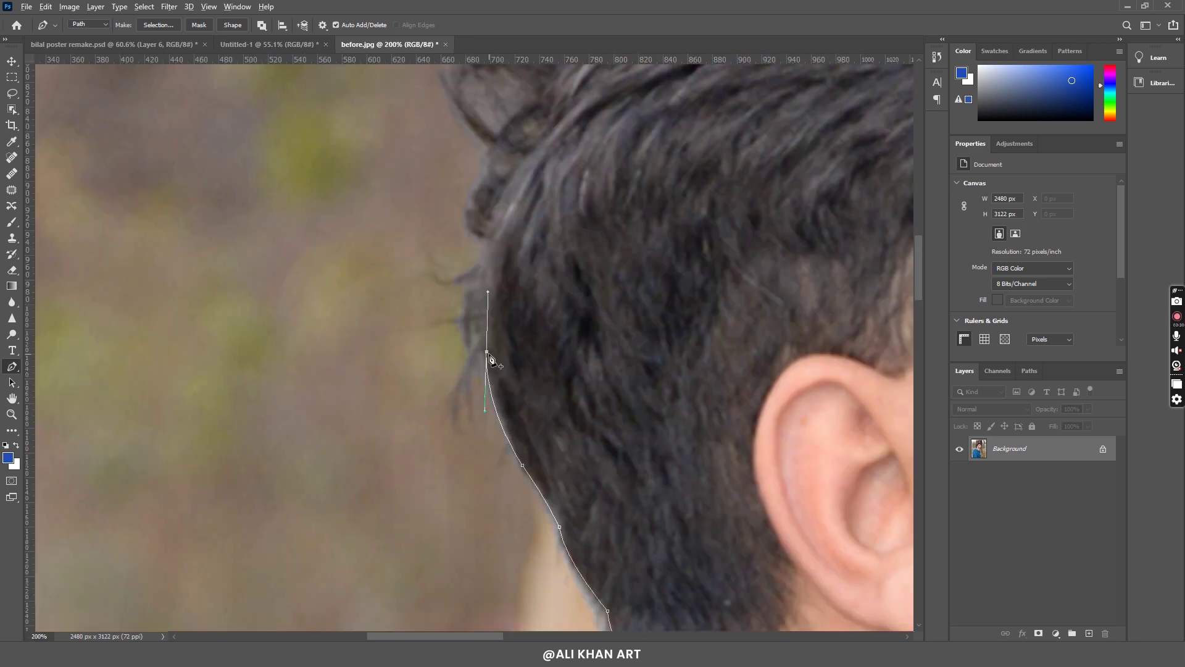
Follow the hair outline with corner and curved anchors over the top of the head.
{"action": "left_click", "coordinate": [456, 418]}
{"action": "left_click_drag", "start_coordinate": [482, 337], "coordinate": [510, 299]}
{"action": "left_click", "coordinate": [468, 283]}
{"action": "scroll", "coordinate": [469, 284], "scroll_direction": "up", "scroll_amount": 5}
{"action": "left_click_drag", "start_coordinate": [473, 418], "coordinate": [481, 398]}
{"action": "left_click", "coordinate": [459, 378]}
{"action": "left_click", "coordinate": [473, 333]}
{"action": "left_click_drag", "start_coordinate": [445, 239], "coordinate": [480, 205]}
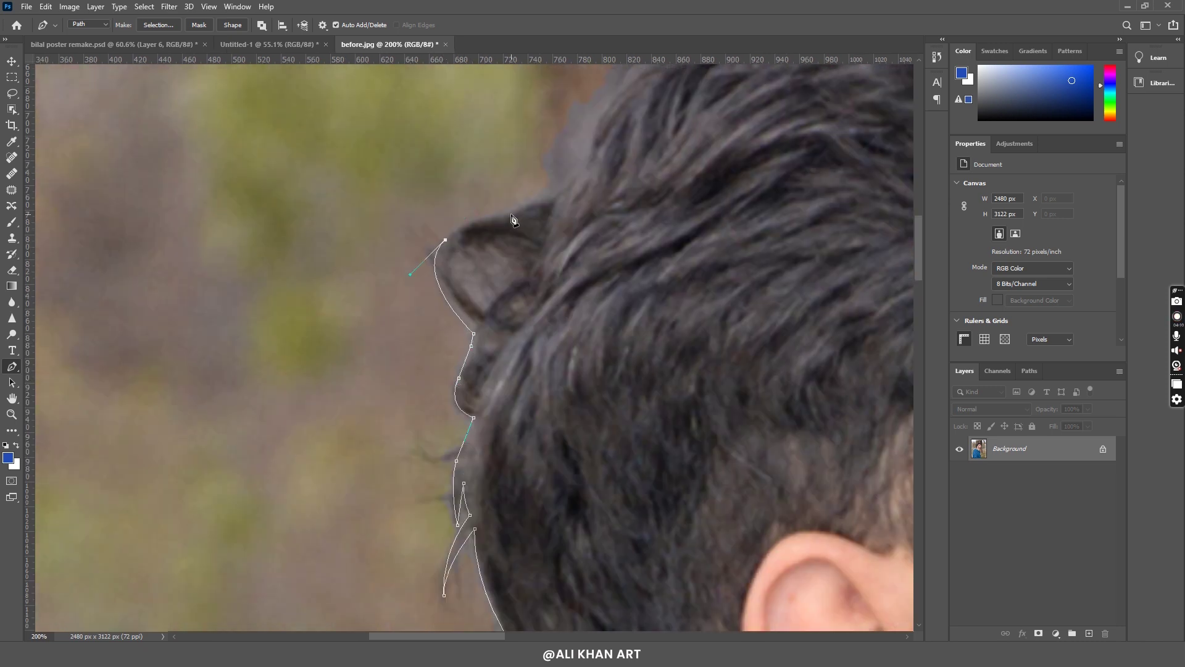
{"action": "left_click", "coordinate": [528, 221]}
{"action": "scroll", "coordinate": [493, 277], "scroll_direction": "up", "scroll_amount": 3}
{"action": "left_click", "coordinate": [479, 331]}
{"action": "scroll", "coordinate": [506, 321], "scroll_direction": "up", "scroll_amount": 5}
{"action": "left_click", "coordinate": [397, 344]}
{"action": "mouse_move", "coordinate": [506, 341]}
{"action": "left_mouse_down"}
{"action": "mouse_move", "coordinate": [629, 348]}
{"action": "mouse_move", "coordinate": [767, 436]}
{"action": "left_mouse_up"}
Trace the face profile down the forehead, eye socket, nose and lips.
{"action": "scroll", "coordinate": [512, 341], "scroll_direction": "right", "scroll_amount": 5}
{"action": "scroll", "coordinate": [679, 370], "scroll_direction": "down", "scroll_amount": 2}
{"action": "scroll", "coordinate": [679, 370], "scroll_direction": "down", "scroll_amount": 5}
{"action": "mouse_move", "coordinate": [611, 336]}
{"action": "left_mouse_down"}
{"action": "mouse_move", "coordinate": [592, 395]}
{"action": "mouse_move", "coordinate": [609, 380]}
{"action": "mouse_move", "coordinate": [564, 264]}
{"action": "mouse_move", "coordinate": [572, 386]}
{"action": "left_mouse_up"}
{"action": "left_click", "coordinate": [649, 383]}
{"action": "left_click", "coordinate": [670, 460]}
{"action": "left_click", "coordinate": [648, 492]}
{"action": "left_click_drag", "start_coordinate": [631, 490], "coordinate": [528, 282]}
{"action": "left_click", "coordinate": [610, 352]}
Finish the path around the chin and beard and along the hoodie collar.
{"action": "scroll", "coordinate": [609, 343], "scroll_direction": "down", "scroll_amount": 4}
{"action": "left_click", "coordinate": [587, 281]}
{"action": "left_click", "coordinate": [613, 340]}
{"action": "left_click_drag", "start_coordinate": [554, 467], "coordinate": [473, 513]}
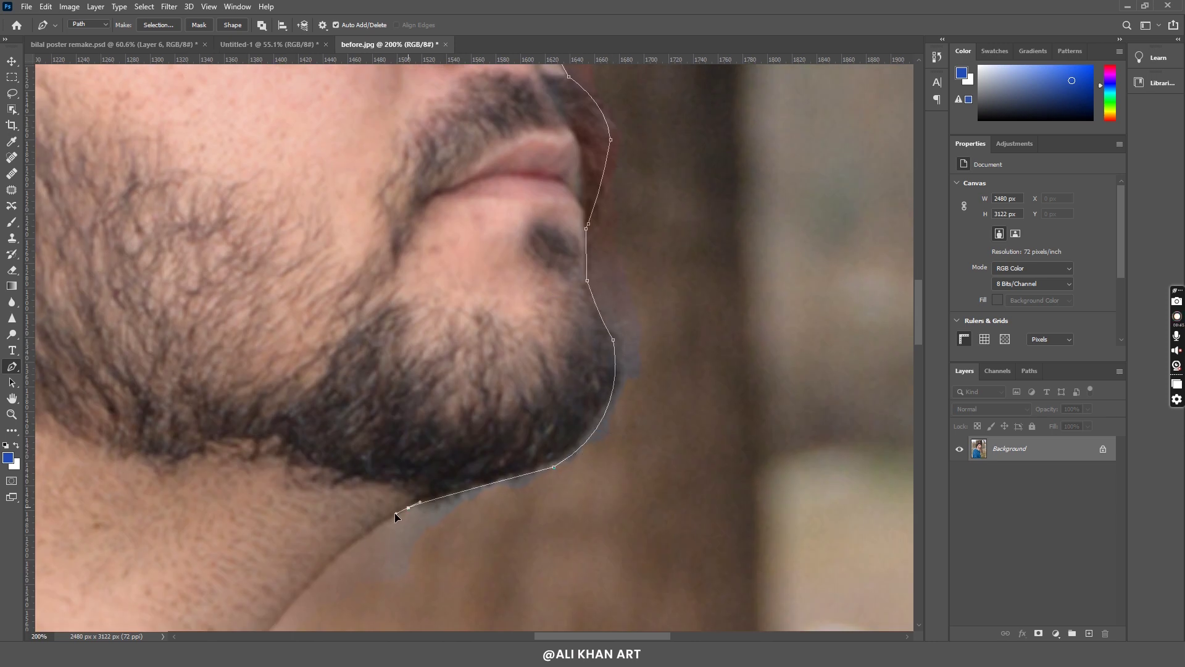
{"action": "scroll", "coordinate": [423, 505], "scroll_direction": "down", "scroll_amount": 5}
{"action": "scroll", "coordinate": [423, 505], "scroll_direction": "down", "scroll_amount": 5}
{"action": "left_click", "coordinate": [411, 333]}
{"action": "scroll", "coordinate": [432, 401], "scroll_direction": "down", "scroll_amount": 3}
{"action": "left_click", "coordinate": [477, 367]}
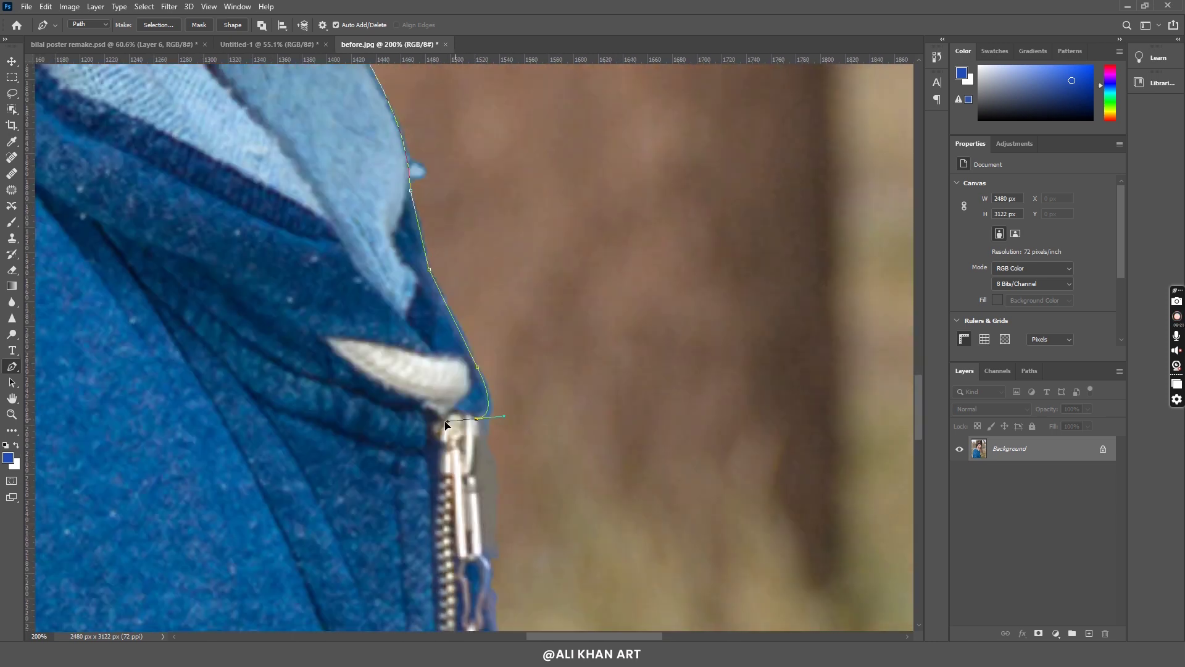
{"action": "scroll", "coordinate": [477, 423], "scroll_direction": "down", "scroll_amount": 3}
{"action": "scroll", "coordinate": [482, 408], "scroll_direction": "down", "scroll_amount": 3}
{"action": "scroll", "coordinate": [487, 394], "scroll_direction": "down", "scroll_amount": 3}
{"action": "scroll", "coordinate": [512, 382], "scroll_direction": "down", "scroll_amount": 3}
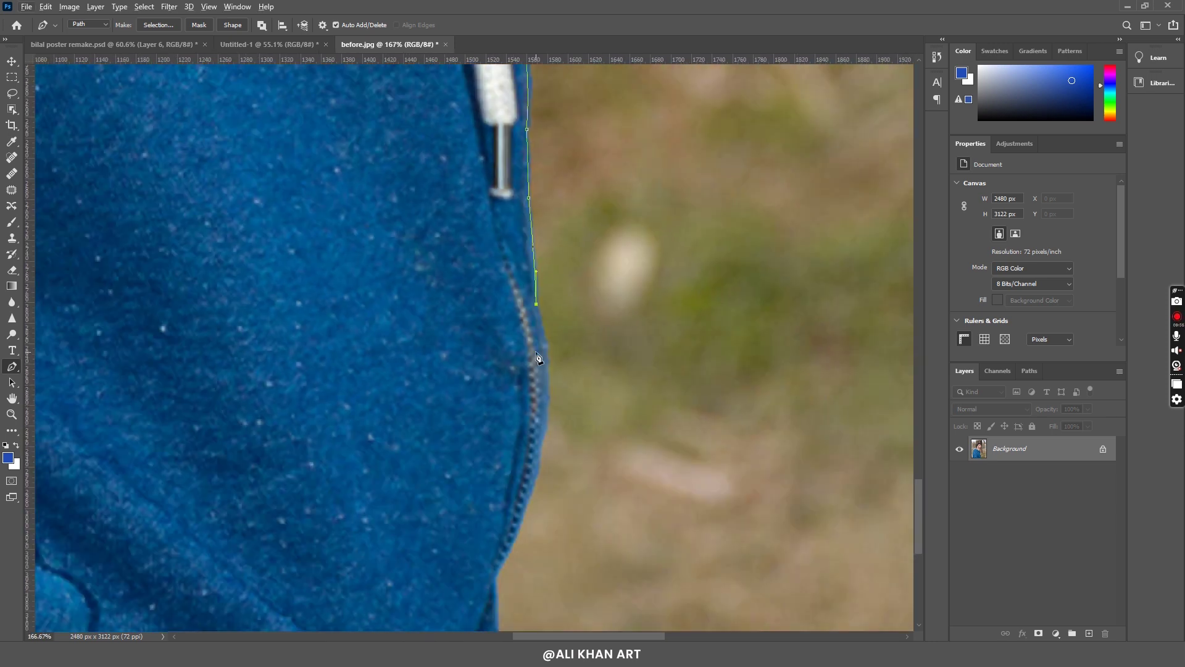
Copy the cut-out man to a new layer and hide the original photo layer.
{"action": "key", "text": "ctrl+shift+alt+n"}
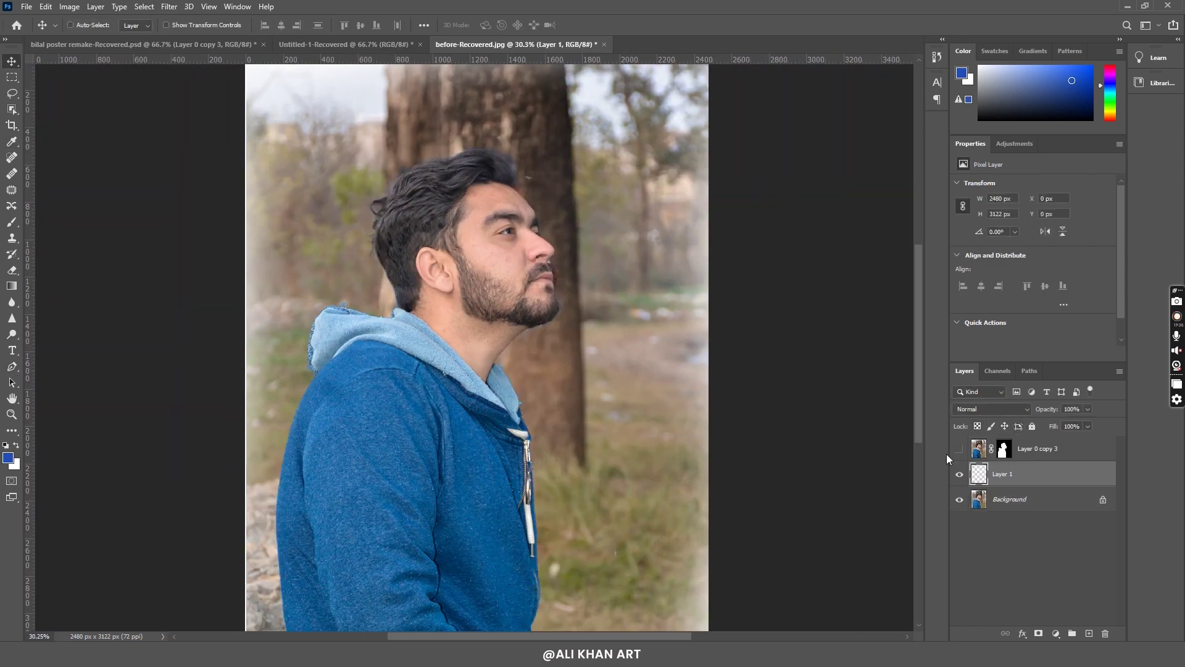
{"action": "left_click", "coordinate": [974, 505]}
{"action": "left_click", "coordinate": [960, 505]}
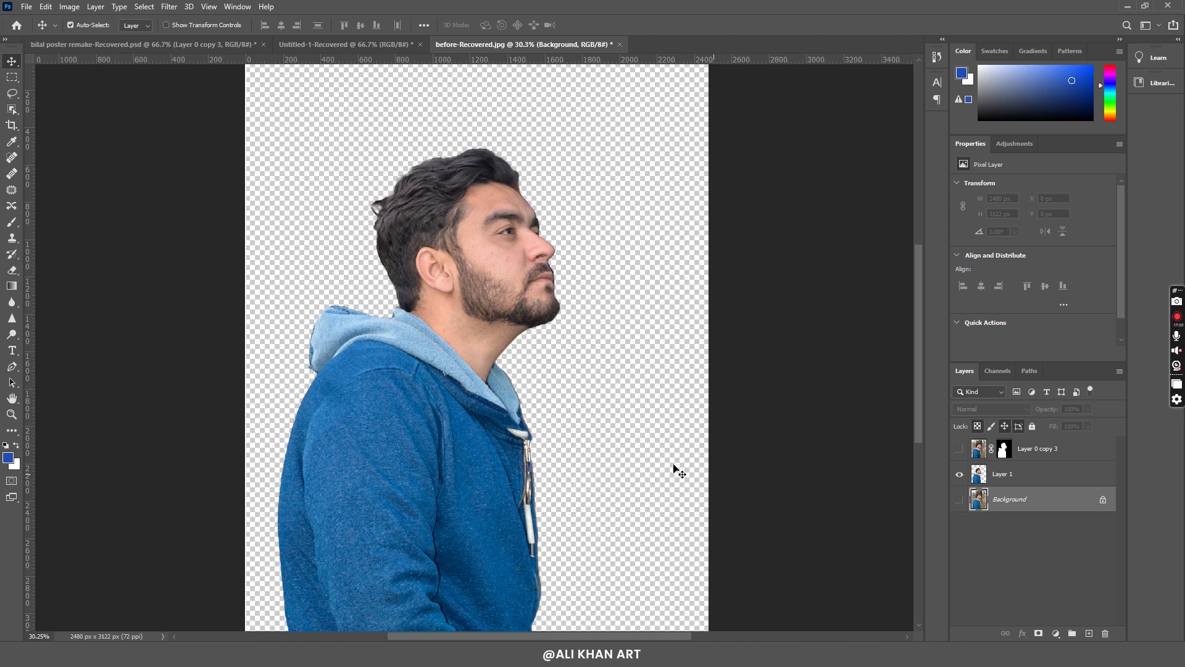
{"action": "key", "text": "ctrl+minus"}
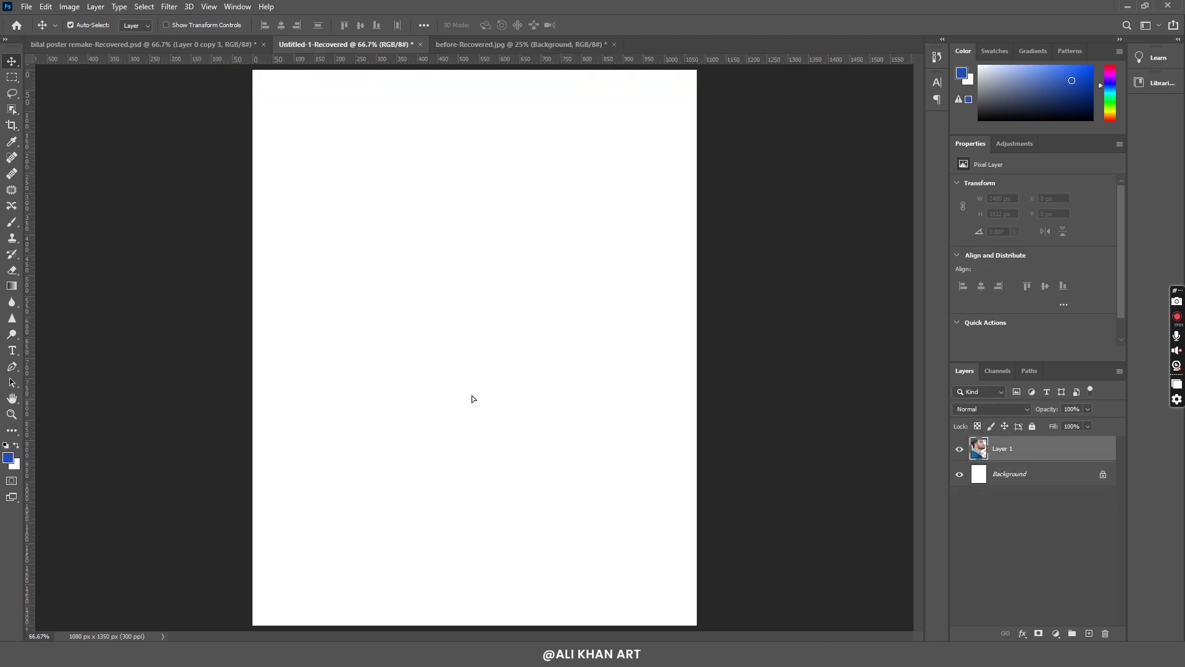
Move the man into the blank poster, then scale him down and position him.
{"action": "left_click_drag", "start_coordinate": [434, 360], "coordinate": [525, 337]}
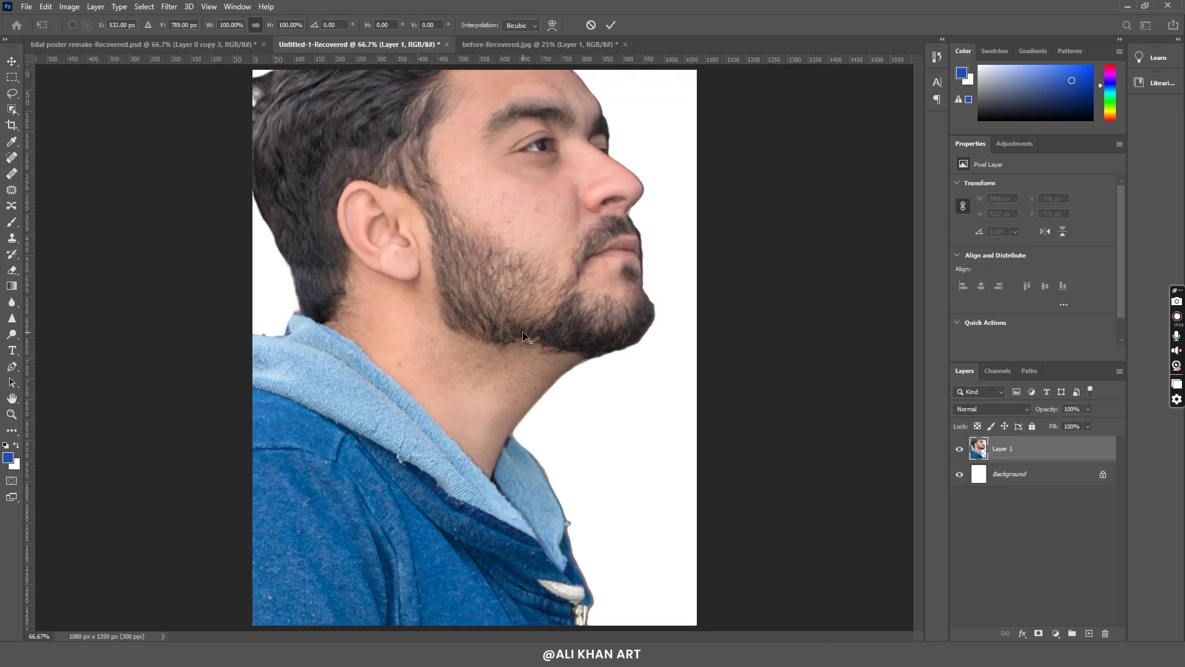
{"action": "key", "text": "ctrl+0"}
{"action": "left_click_drag", "start_coordinate": [251, 92], "coordinate": [408, 262]}
{"action": "left_click_drag", "start_coordinate": [473, 446], "coordinate": [462, 421]}
{"action": "left_click", "coordinate": [610, 24]}
{"action": "key", "text": "ctrl+0"}
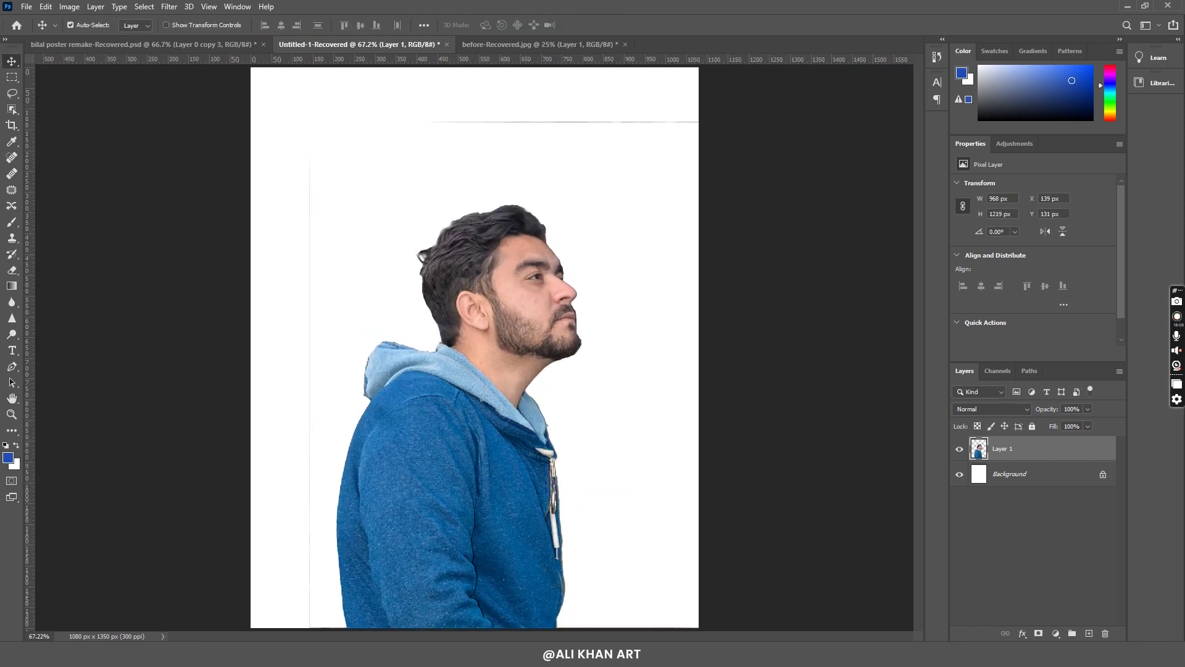
Erase the stray lines along the cut-out's top and left edges.
{"action": "key", "text": "e"}
{"action": "left_click_drag", "start_coordinate": [326, 124], "coordinate": [698, 122]}
{"action": "left_click_drag", "start_coordinate": [310, 160], "coordinate": [311, 592]}
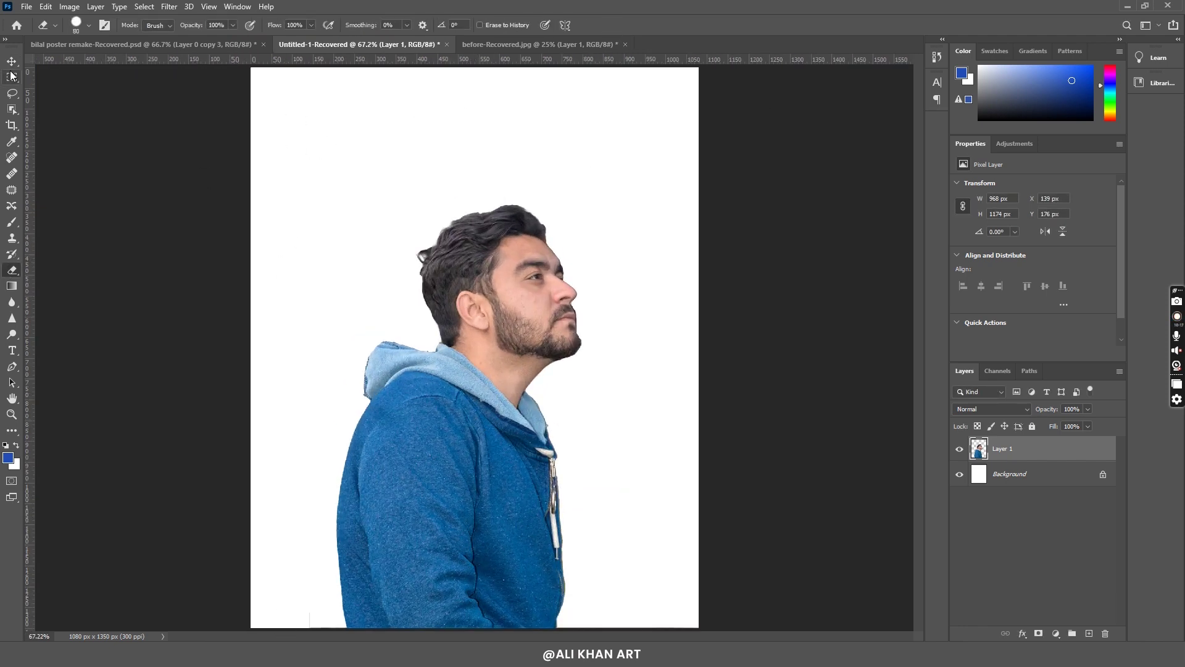
{"action": "left_click", "coordinate": [12, 61]}
{"action": "scroll", "coordinate": [383, 202], "scroll_direction": "down", "scroll_amount": 1}
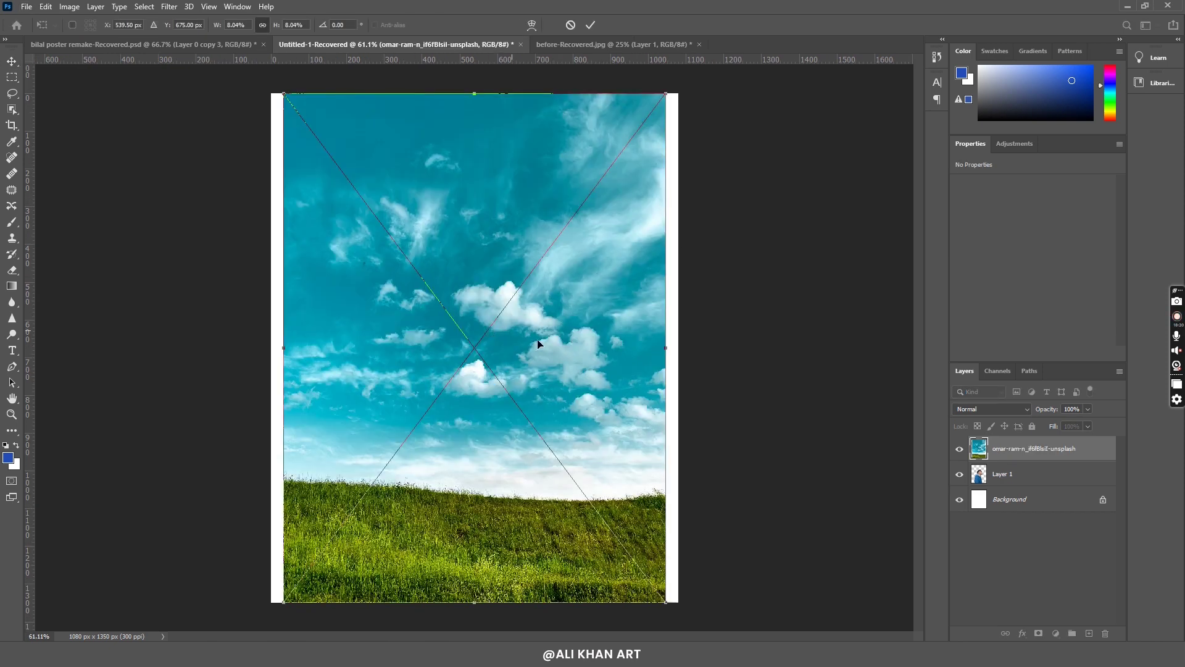
Enlarge, widen and shift the sky photo to cover the poster.
{"action": "left_click_drag", "start_coordinate": [671, 604], "coordinate": [701, 630]}
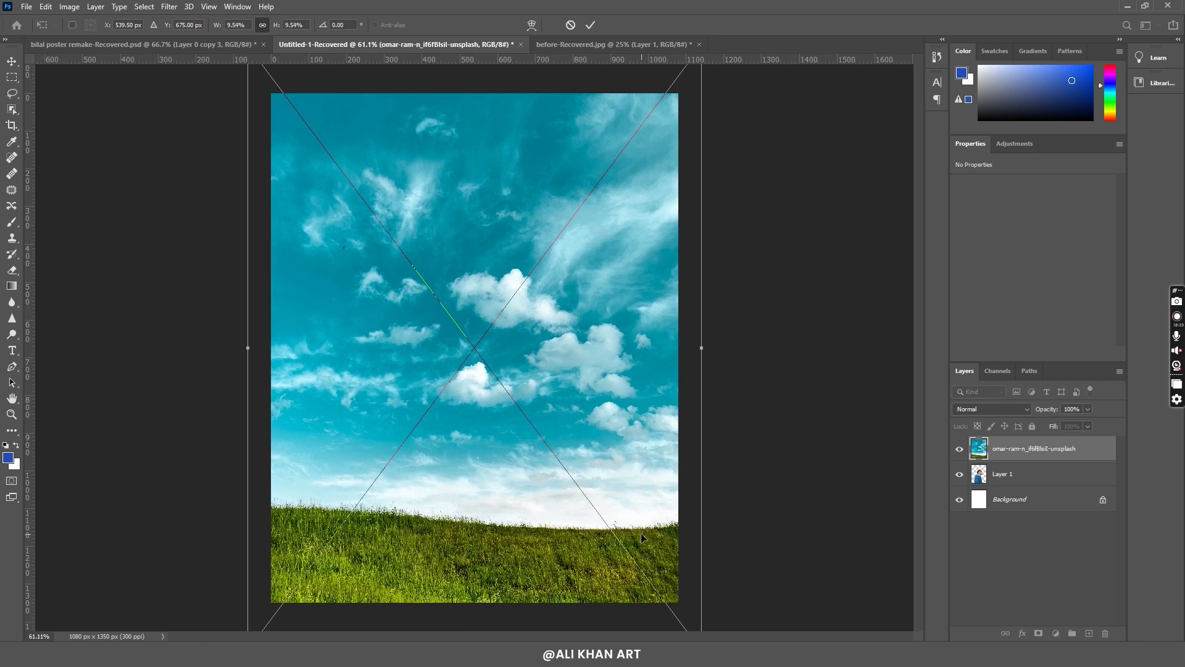
{"action": "left_click_drag", "start_coordinate": [640, 532], "coordinate": [639, 579]}
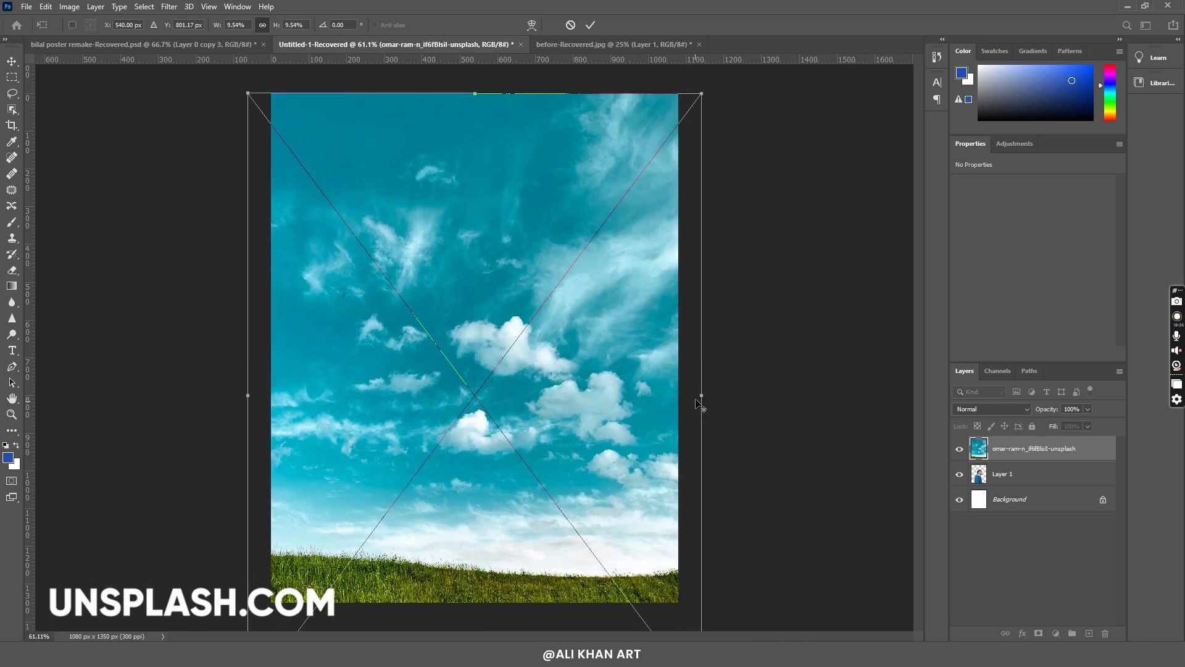
{"action": "left_click_drag", "start_coordinate": [700, 398], "coordinate": [669, 414]}
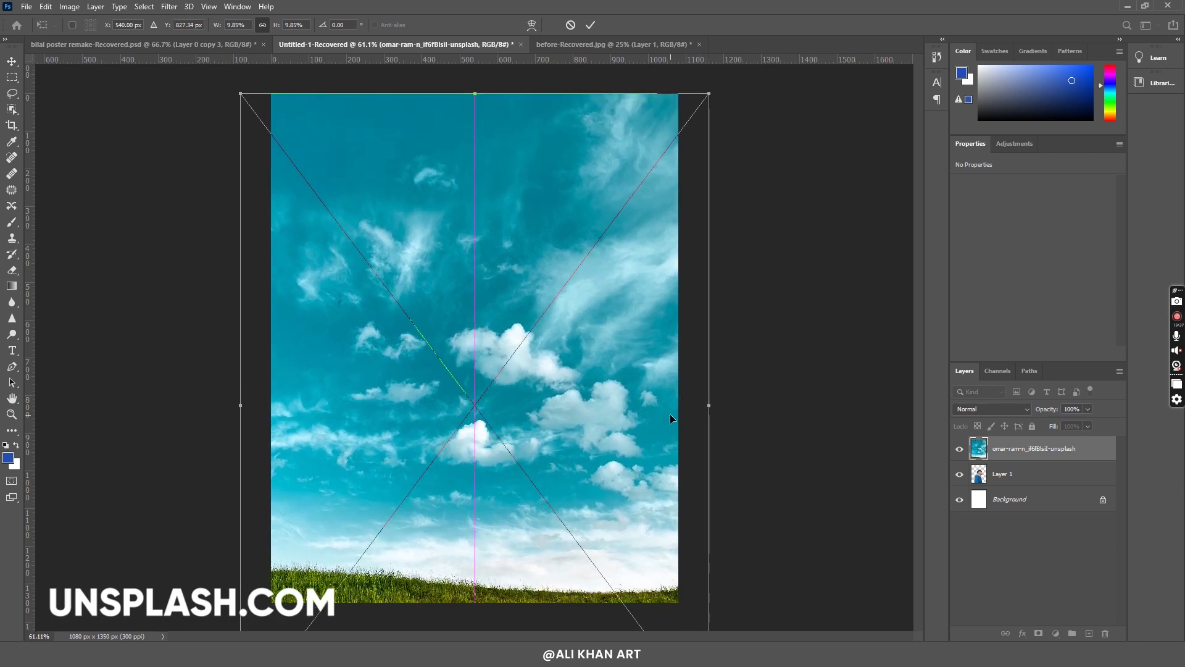
{"action": "left_click", "coordinate": [590, 25]}
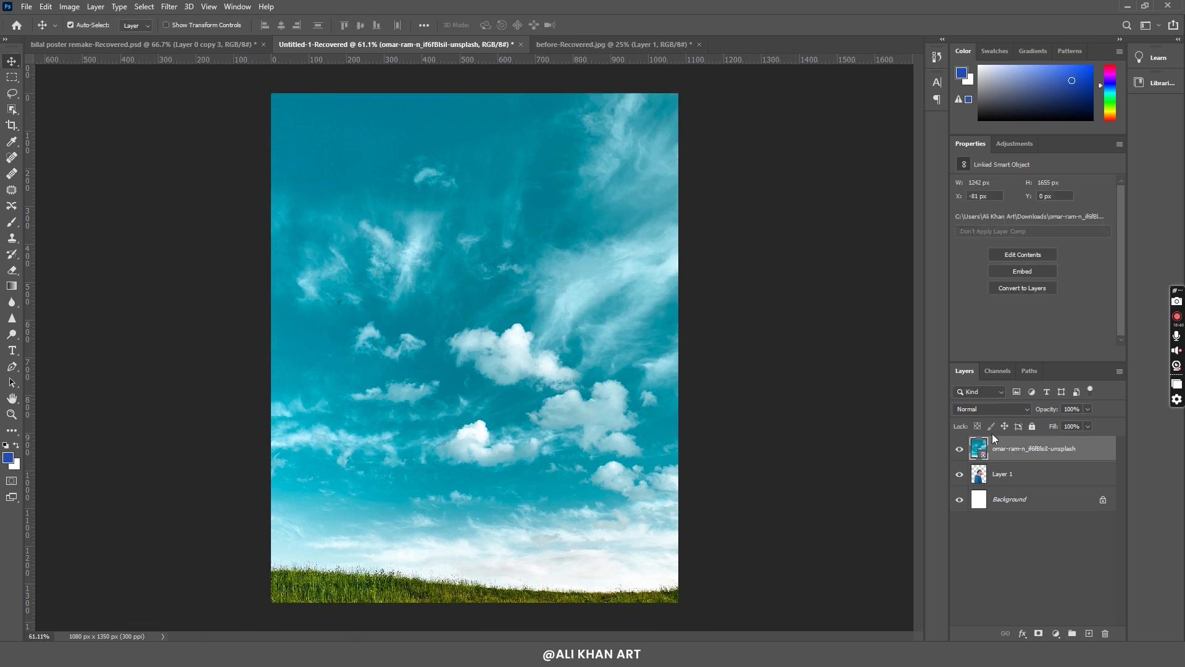
Put the sky layer behind the man, enlarge it slightly, and select it.
{"action": "left_click_drag", "start_coordinate": [1022, 459], "coordinate": [1024, 487]}
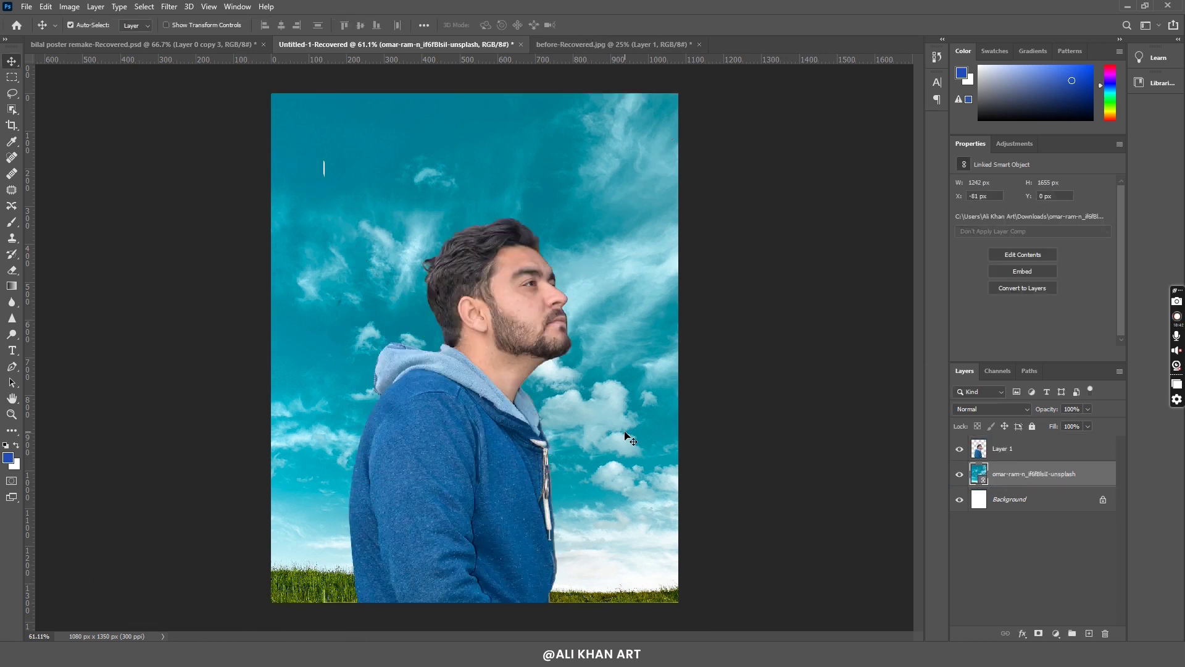
{"action": "left_click_drag", "start_coordinate": [625, 436], "coordinate": [626, 436]}
{"action": "key", "text": "ctrl+t"}
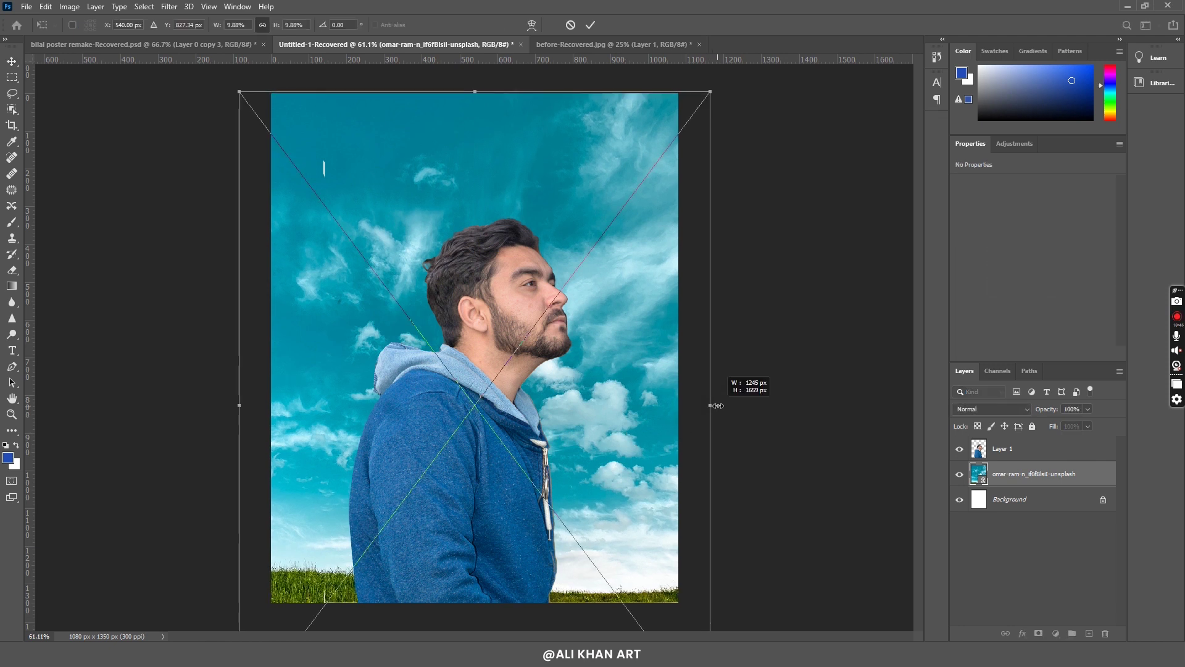
{"action": "left_click_drag", "start_coordinate": [715, 408], "coordinate": [722, 408]}
{"action": "left_click", "coordinate": [590, 25]}
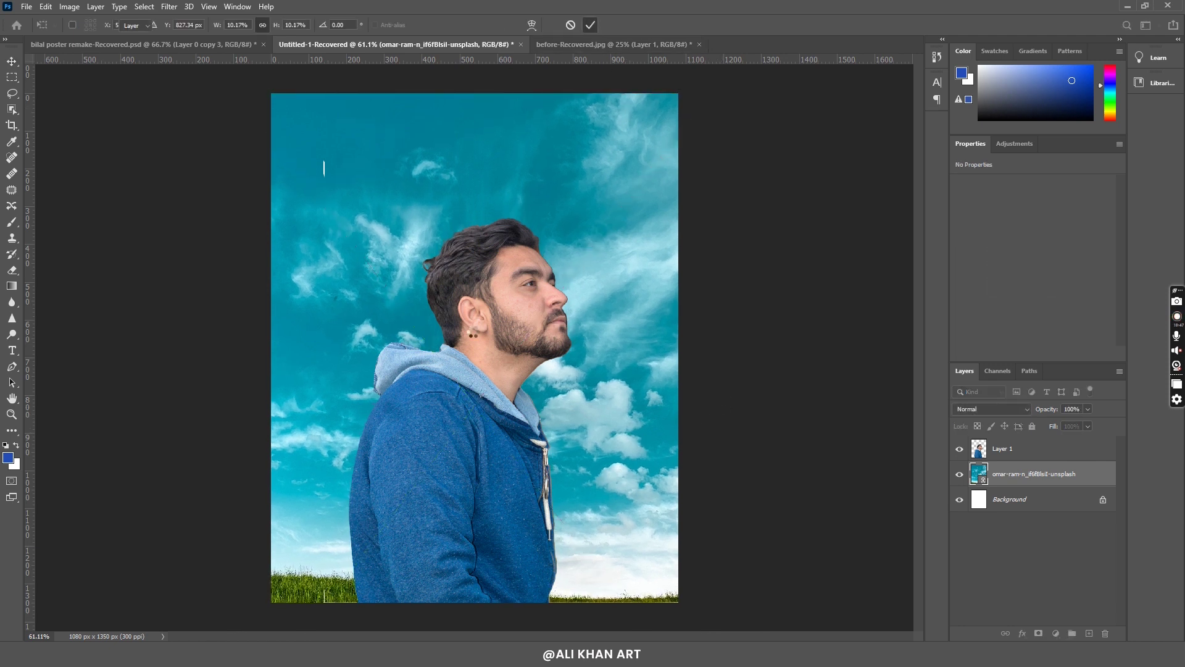
{"action": "left_click", "coordinate": [1002, 448]}
{"action": "key", "text": "ctrl+0"}
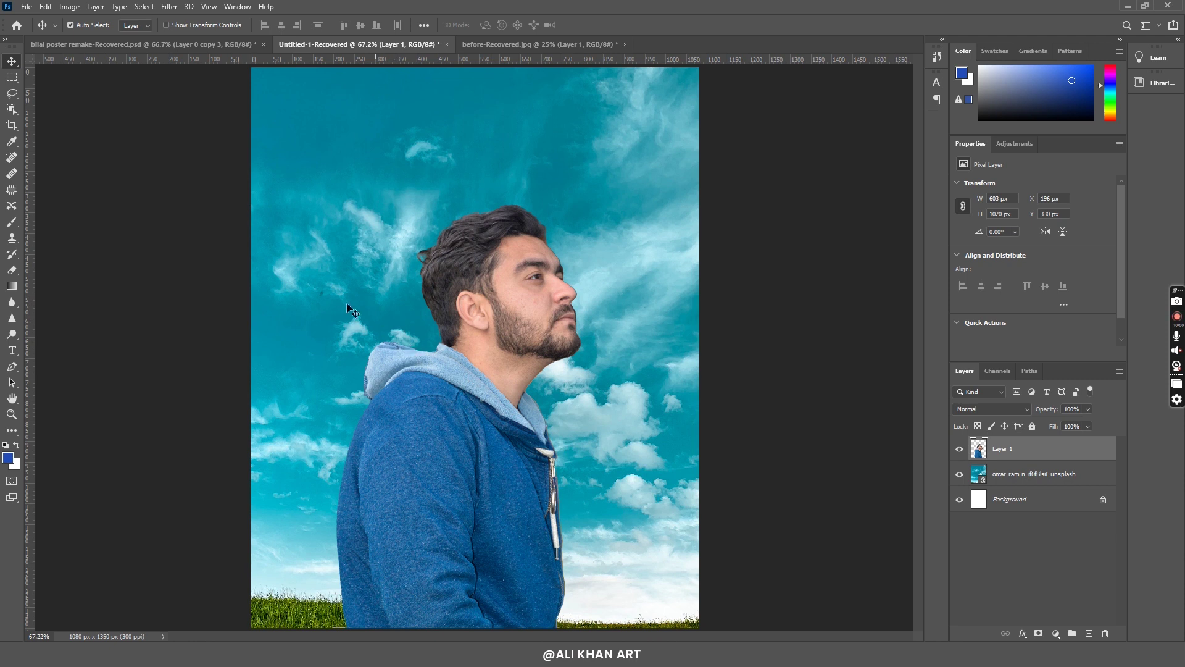
{"action": "left_click", "coordinate": [387, 334]}
Add a Color Balance layer clipped to the sky, adjusting the Magenta–Green and Yellow–Blue midtones.
{"action": "left_click", "coordinate": [1056, 633]}
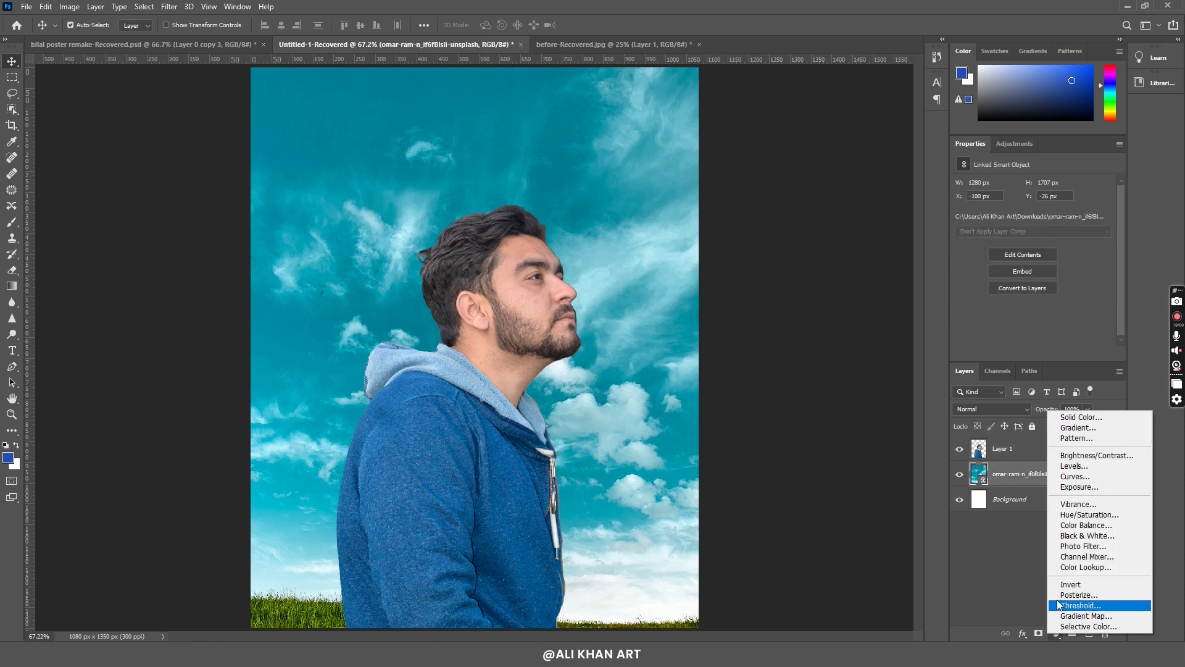
{"action": "left_click", "coordinate": [1078, 525]}
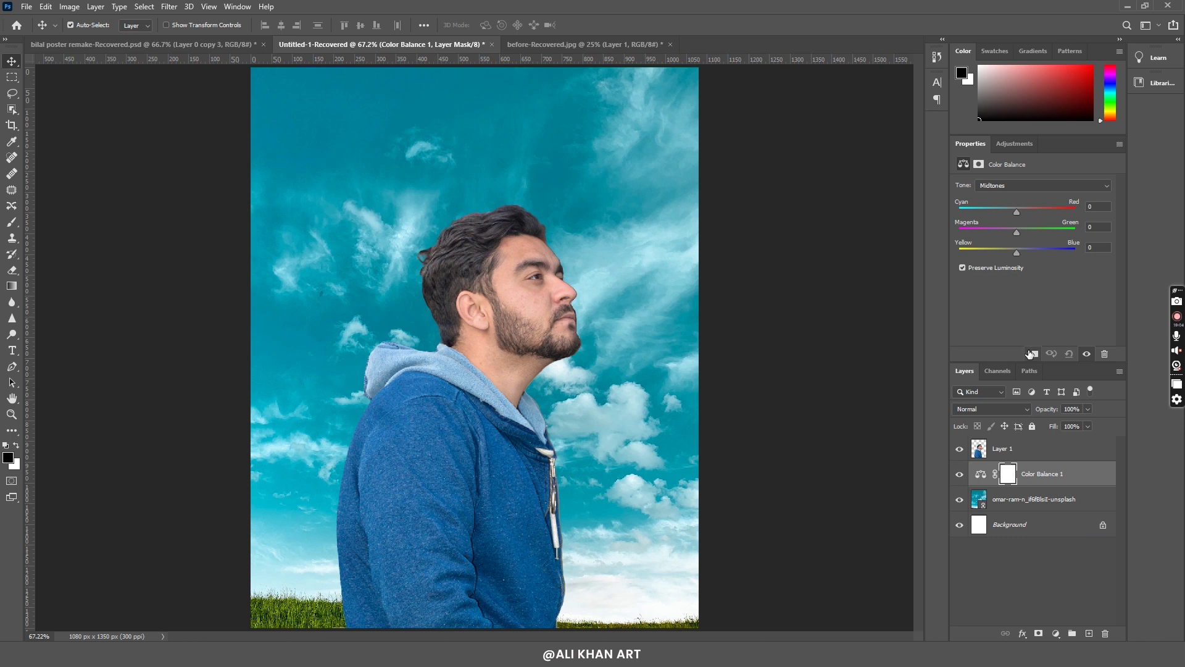
{"action": "left_click", "coordinate": [1029, 353]}
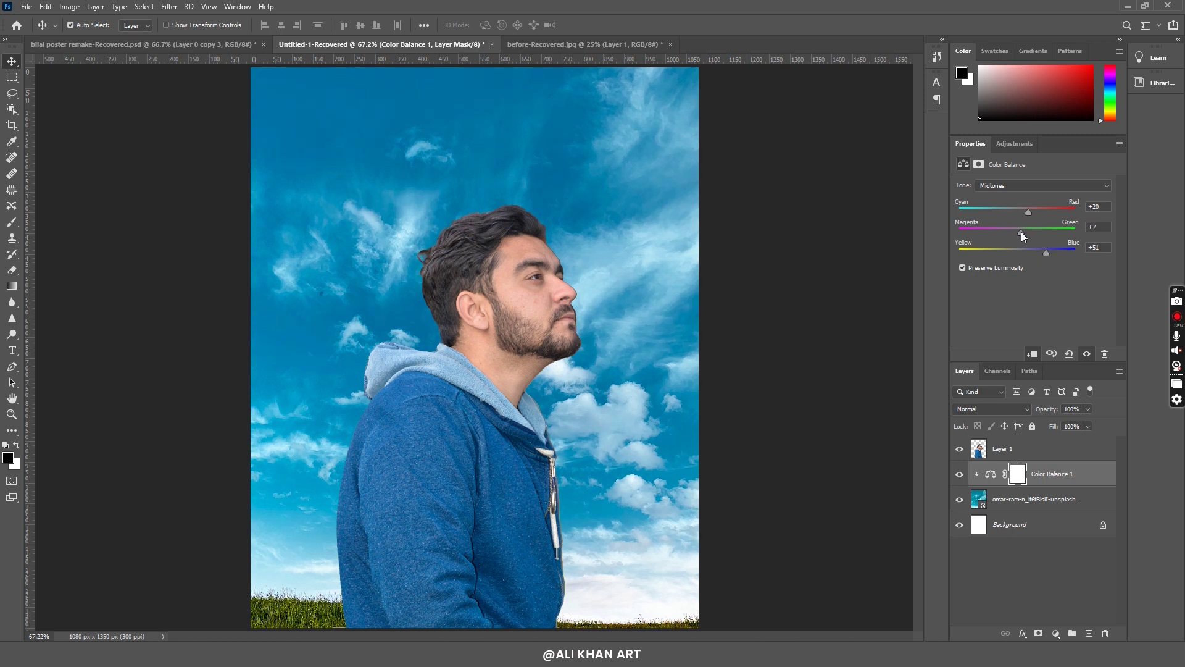
{"action": "left_click_drag", "start_coordinate": [1026, 233], "coordinate": [1009, 233]}
{"action": "mouse_move", "coordinate": [1029, 252]}
{"action": "left_mouse_down"}
{"action": "mouse_move", "coordinate": [991, 255]}
{"action": "mouse_move", "coordinate": [1031, 258]}
{"action": "left_mouse_up"}
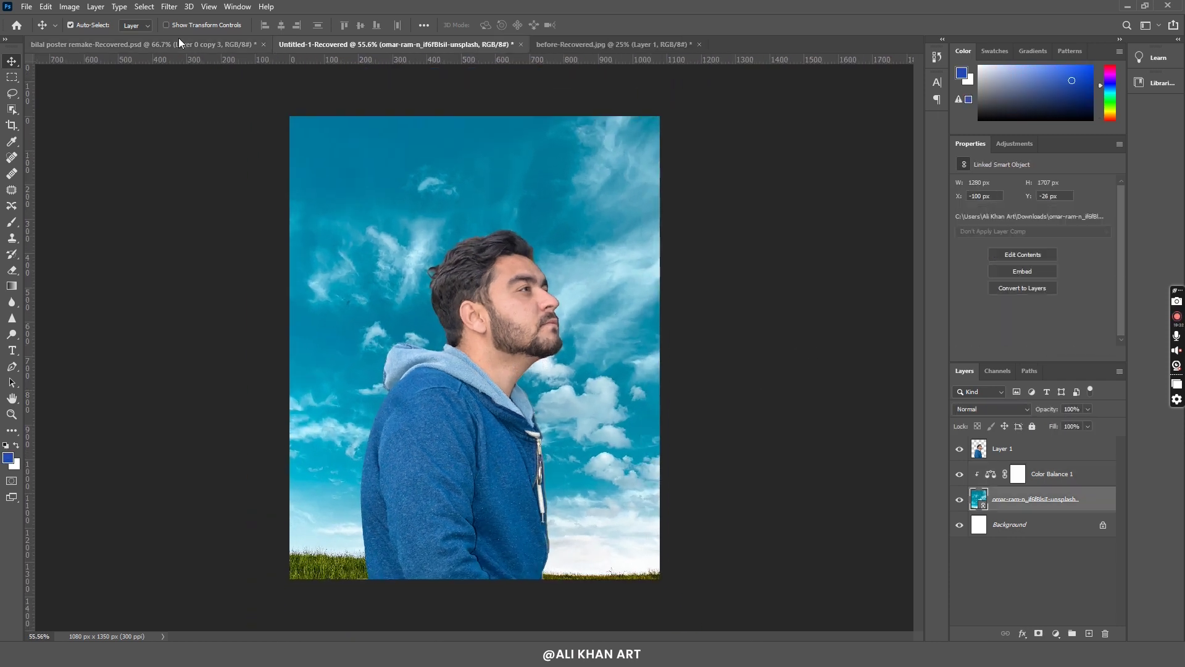
{"action": "left_click", "coordinate": [165, 6]}
{"action": "mouse_move", "coordinate": [176, 146]}
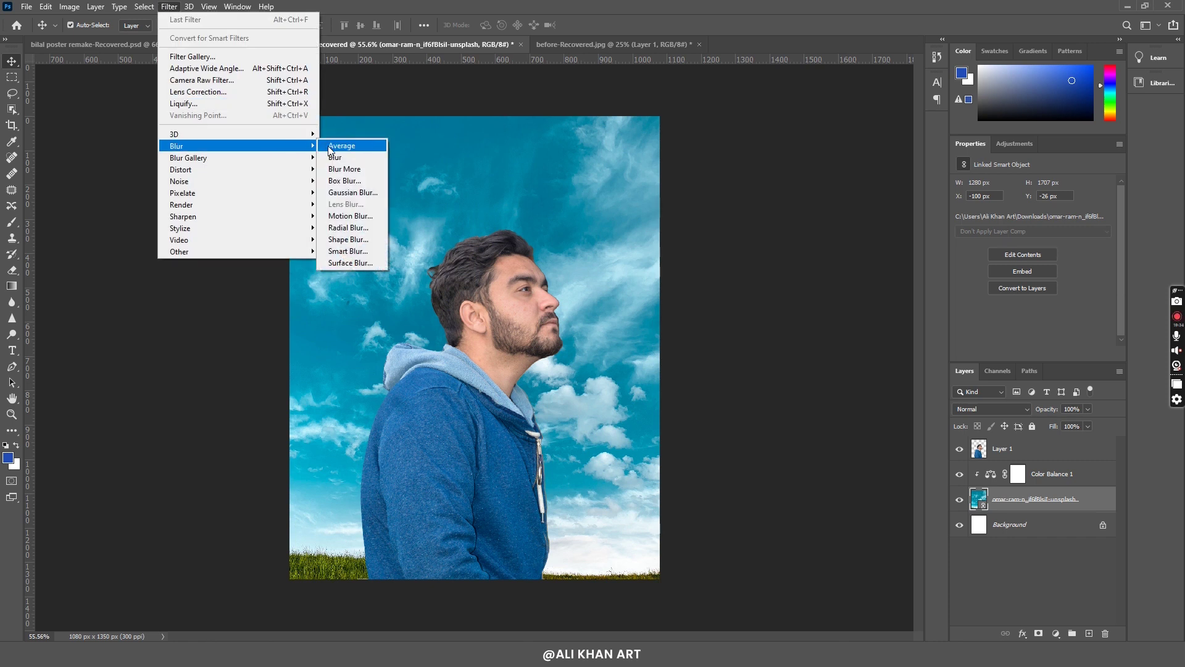
Apply a Gaussian Blur smart filter of about 2.4 px radius to the sky.
{"action": "left_click", "coordinate": [345, 192]}
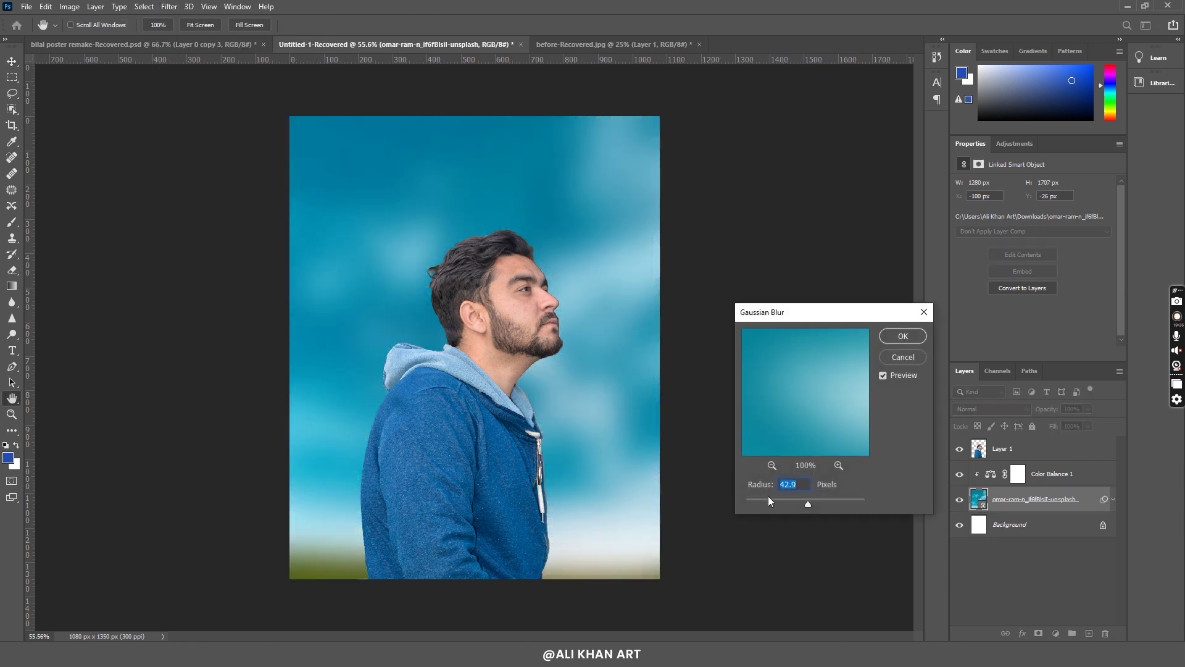
{"action": "left_click_drag", "start_coordinate": [766, 501], "coordinate": [761, 504]}
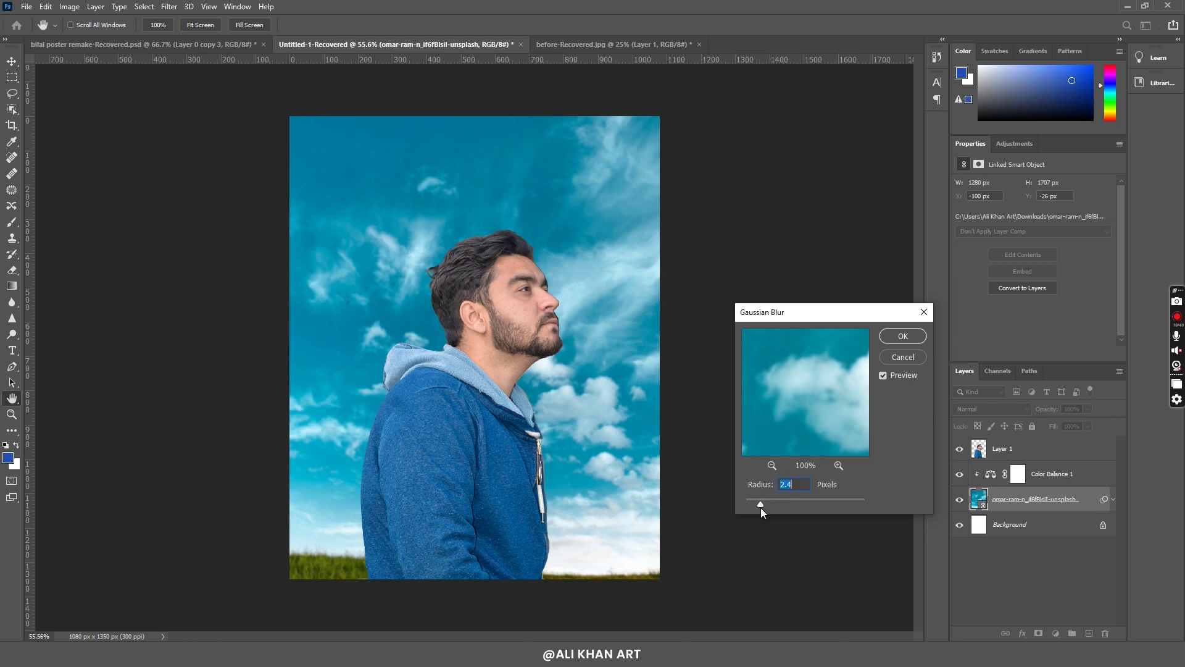
{"action": "left_click", "coordinate": [903, 336]}
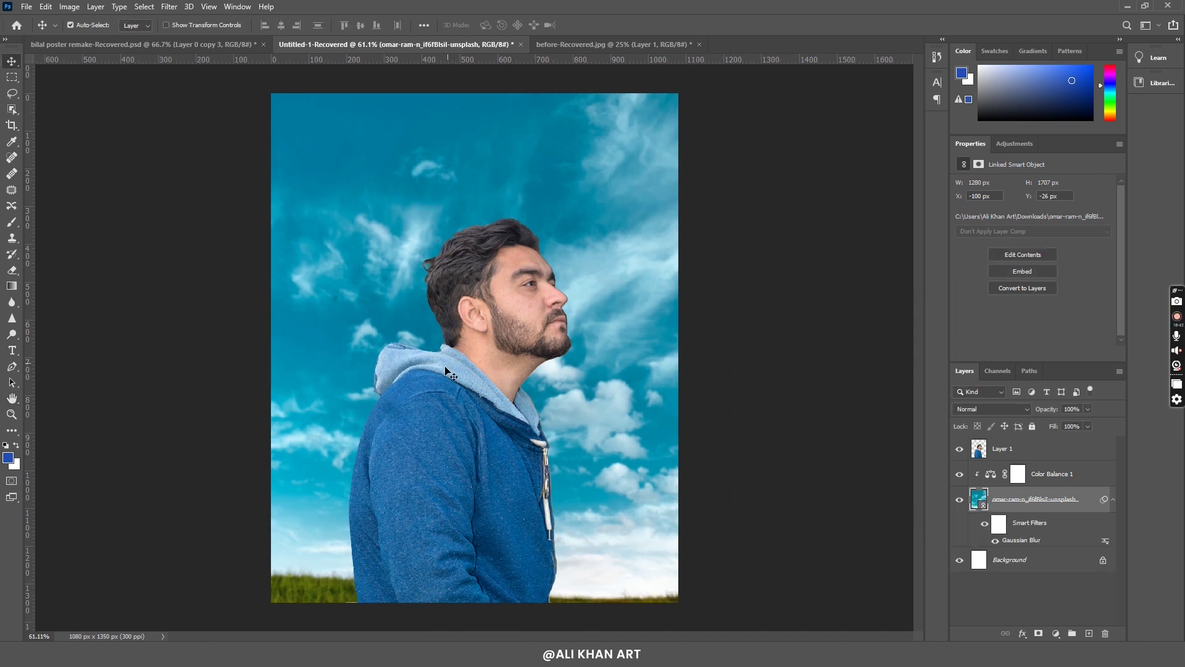
{"action": "scroll", "coordinate": [432, 382], "scroll_direction": "up", "scroll_amount": 1}
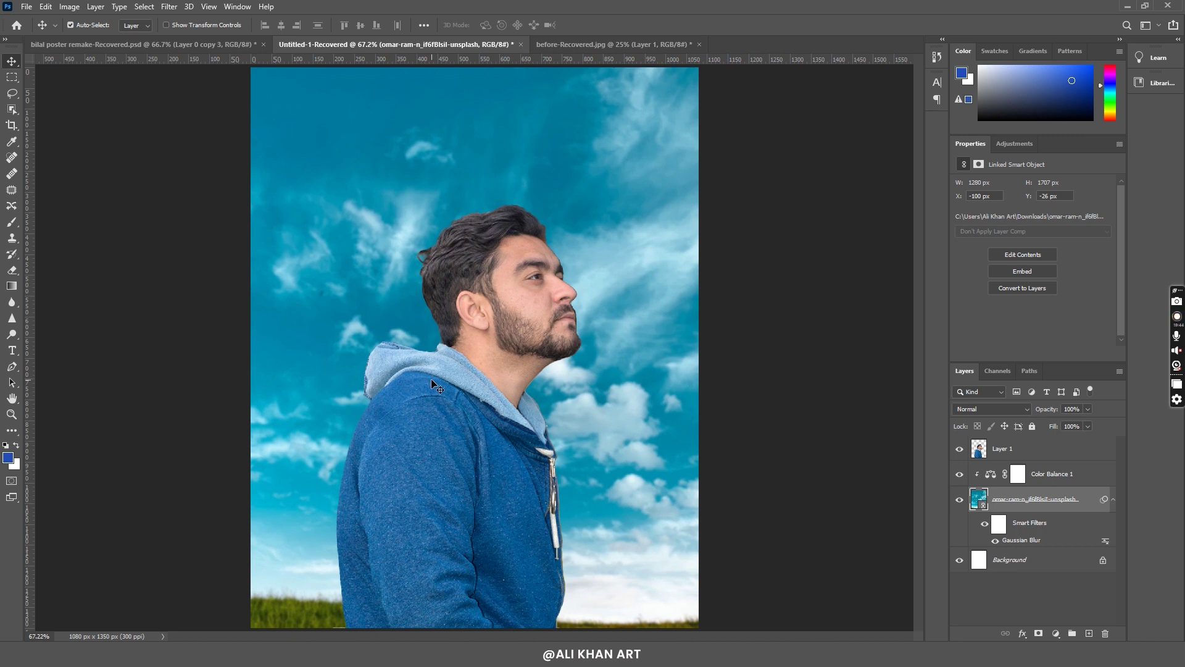
Add a Color Balance layer clipped to Layer 1, neutral Cyan–Red and midtones nudged toward green.
{"action": "left_click", "coordinate": [458, 365]}
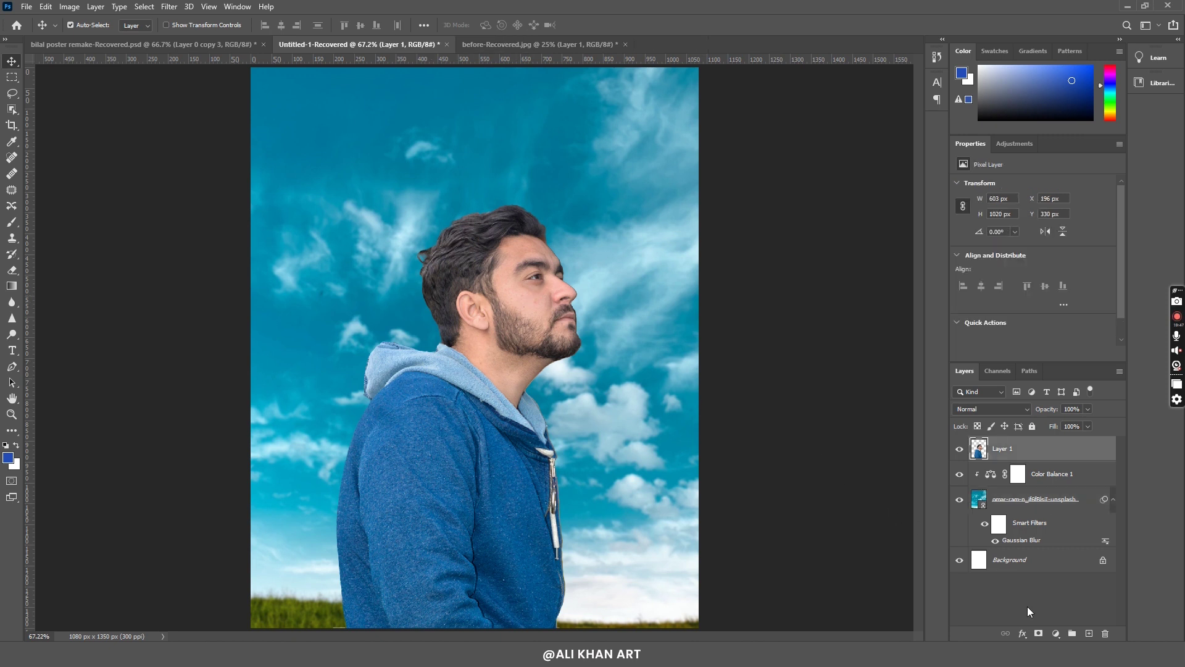
{"action": "left_click", "coordinate": [1056, 633]}
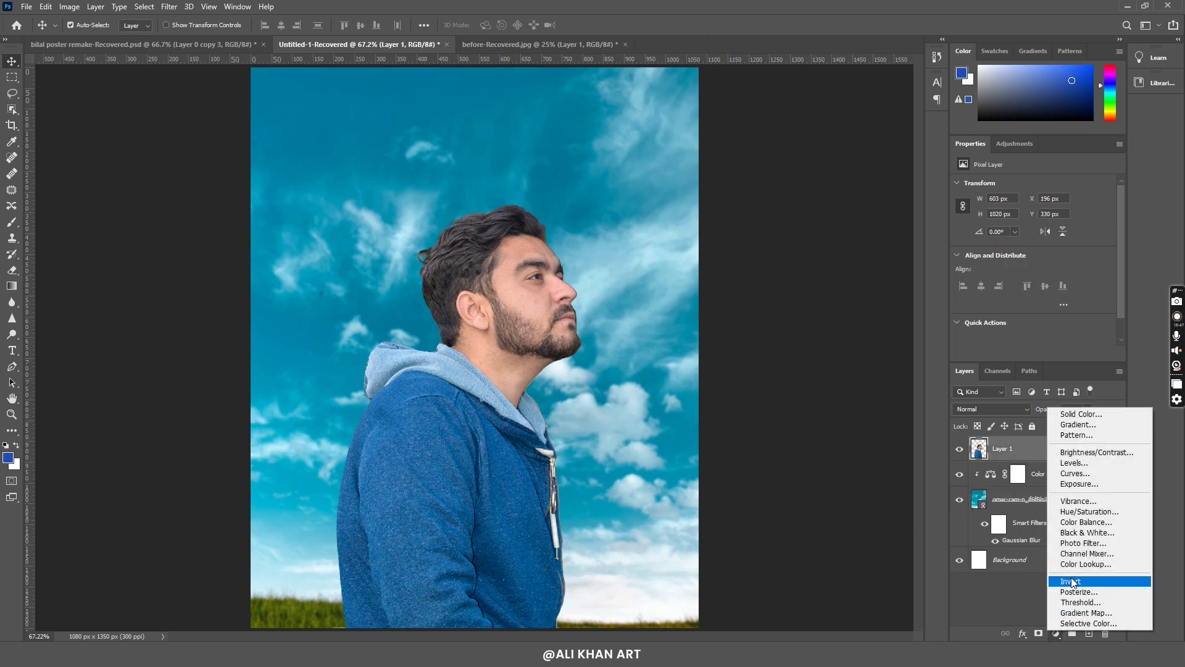
{"action": "left_click", "coordinate": [1084, 523]}
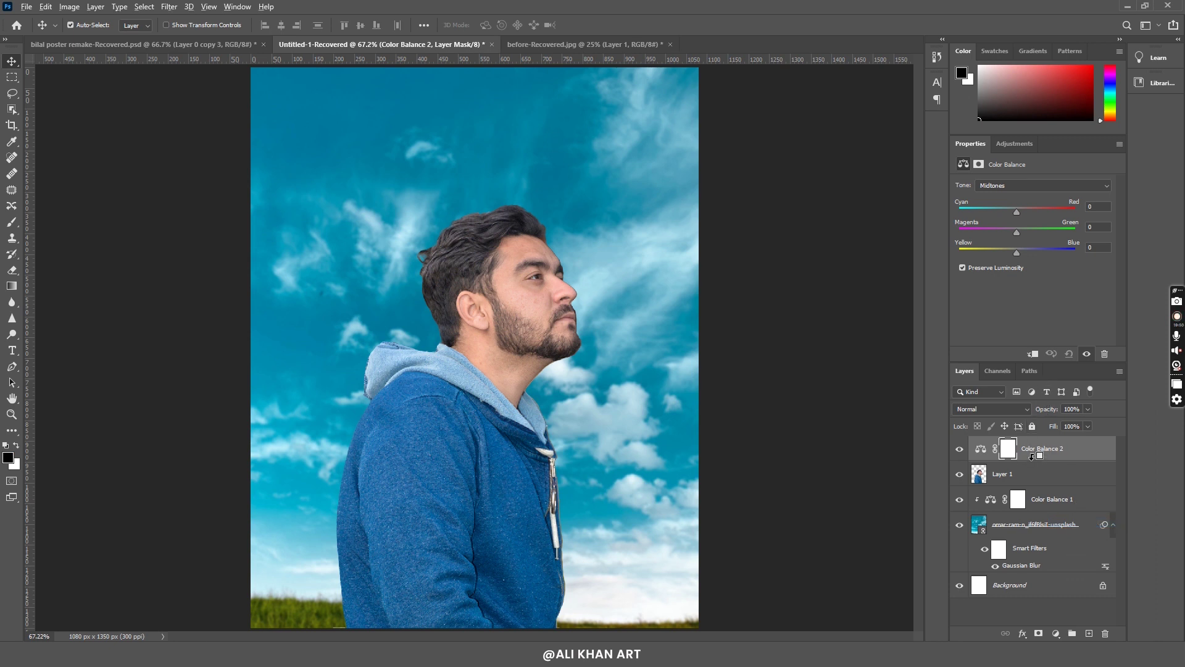
{"action": "left_click", "coordinate": [1031, 456], "text": "alt"}
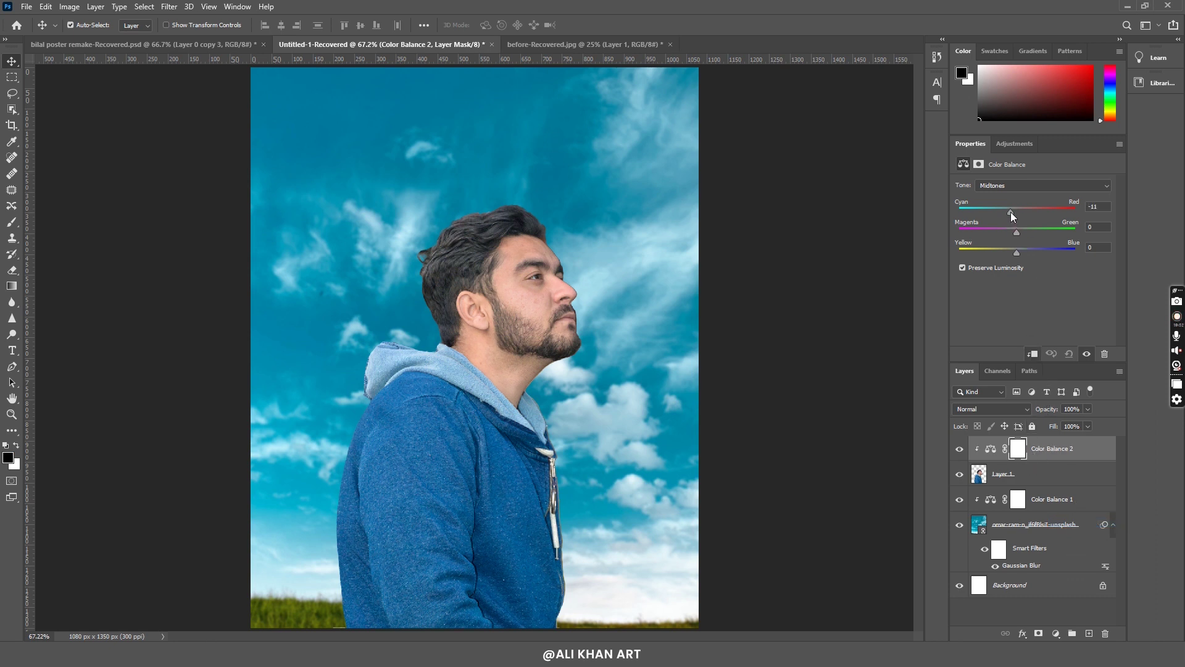
{"action": "mouse_move", "coordinate": [1006, 215]}
{"action": "left_mouse_down"}
{"action": "mouse_move", "coordinate": [1019, 217]}
{"action": "mouse_move", "coordinate": [1028, 253]}
{"action": "left_mouse_up"}
{"action": "left_click_drag", "start_coordinate": [1009, 234], "coordinate": [1021, 238]}
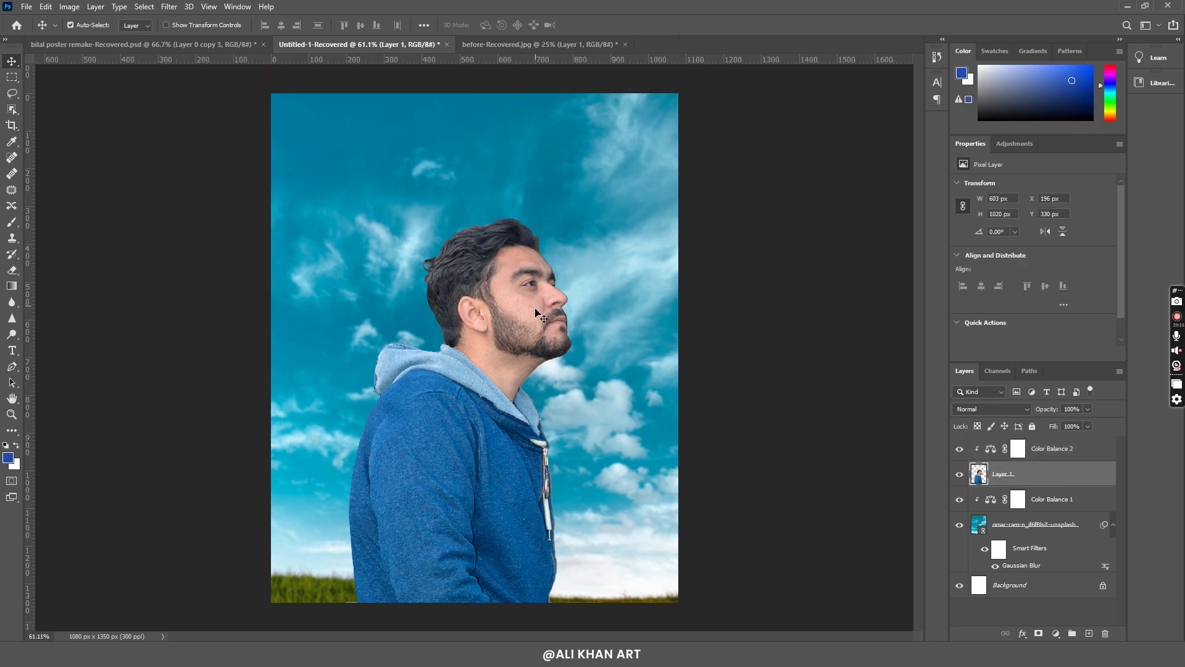
{"action": "left_click", "coordinate": [169, 7]}
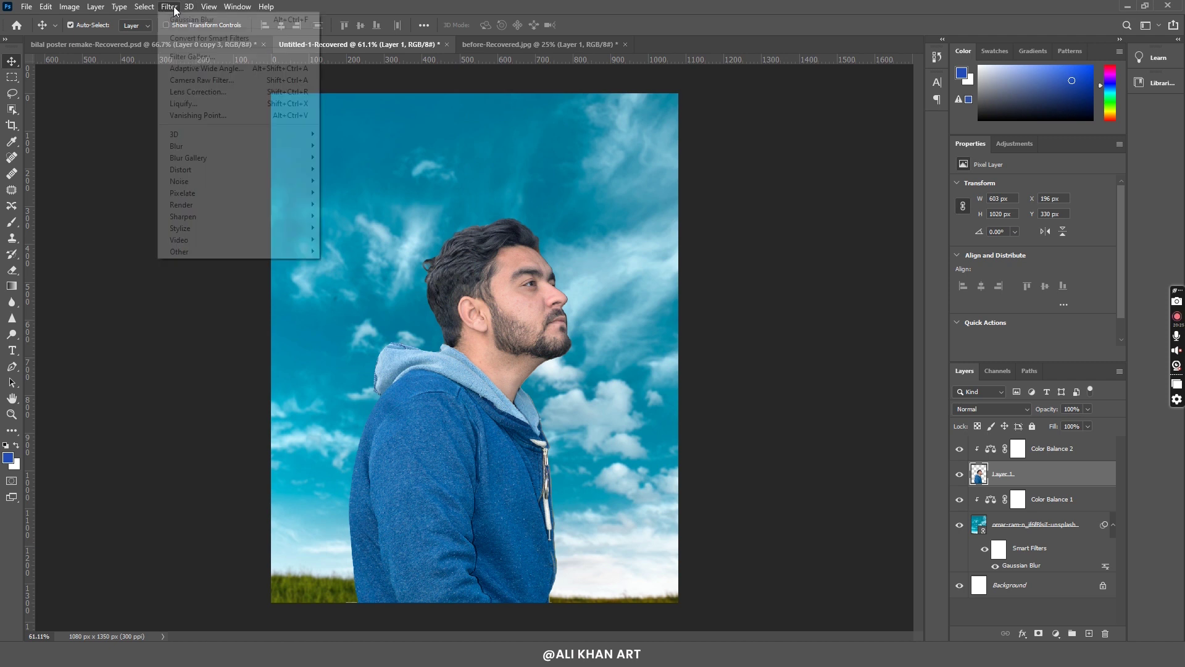
In Camera Raw, set Exposure +0.15, Highlights -9, Blacks -21 and Clarity +36.
{"action": "left_click", "coordinate": [186, 79]}
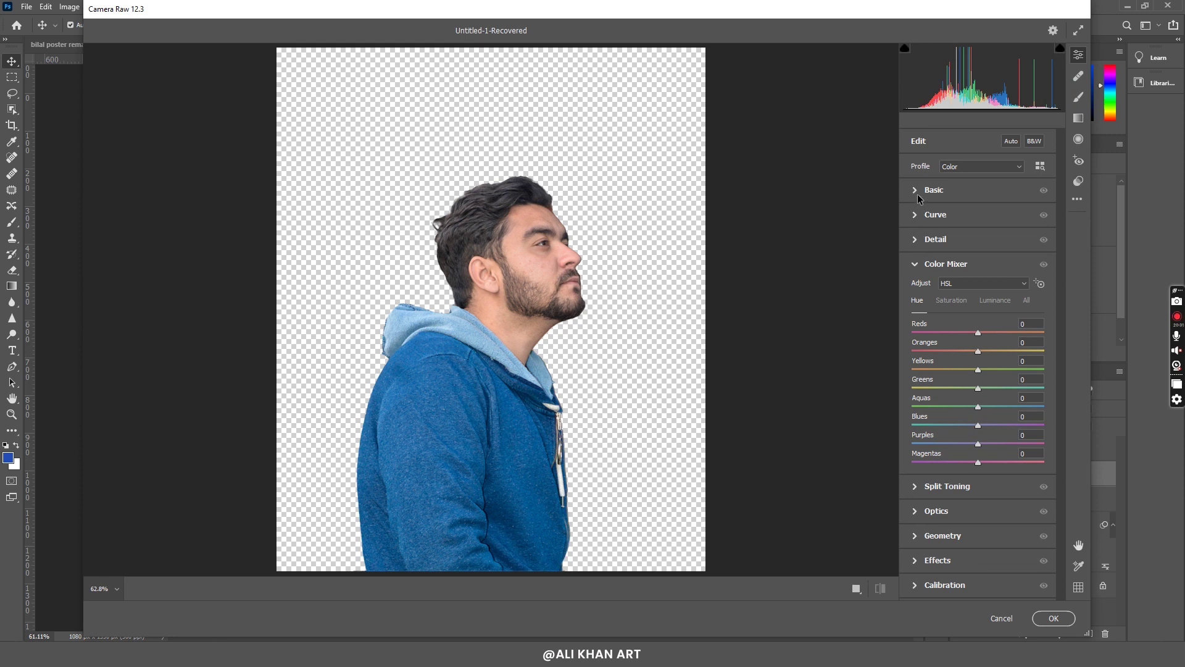
{"action": "left_click", "coordinate": [917, 192]}
{"action": "left_click", "coordinate": [980, 289]}
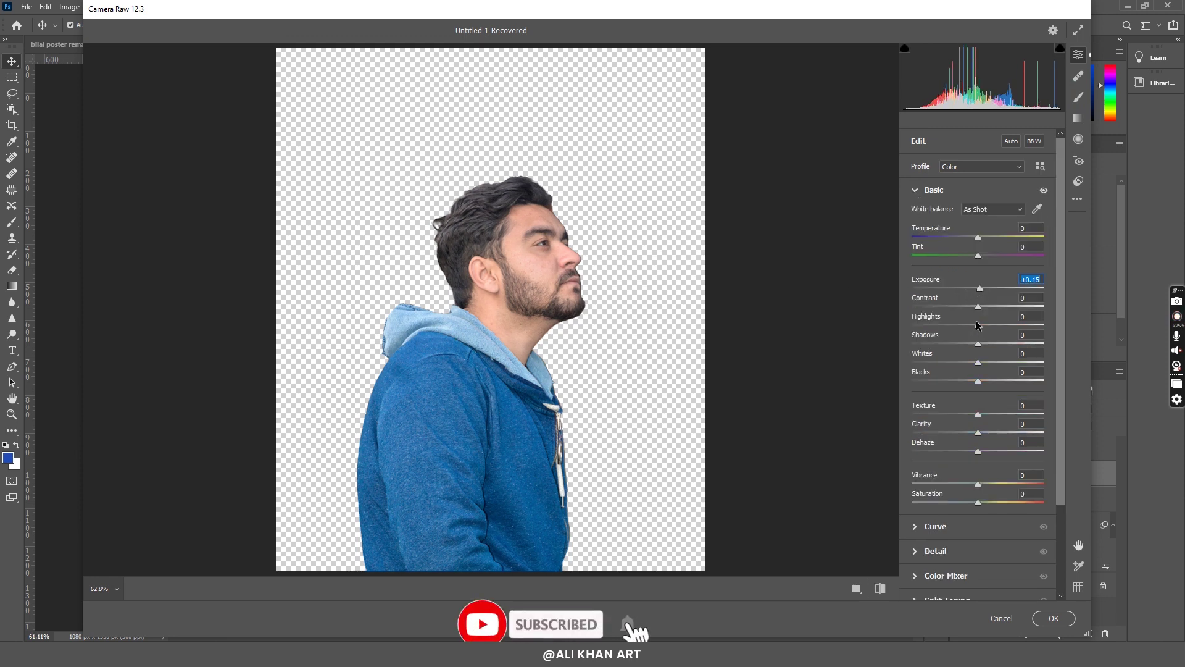
{"action": "left_click_drag", "start_coordinate": [978, 325], "coordinate": [970, 335]}
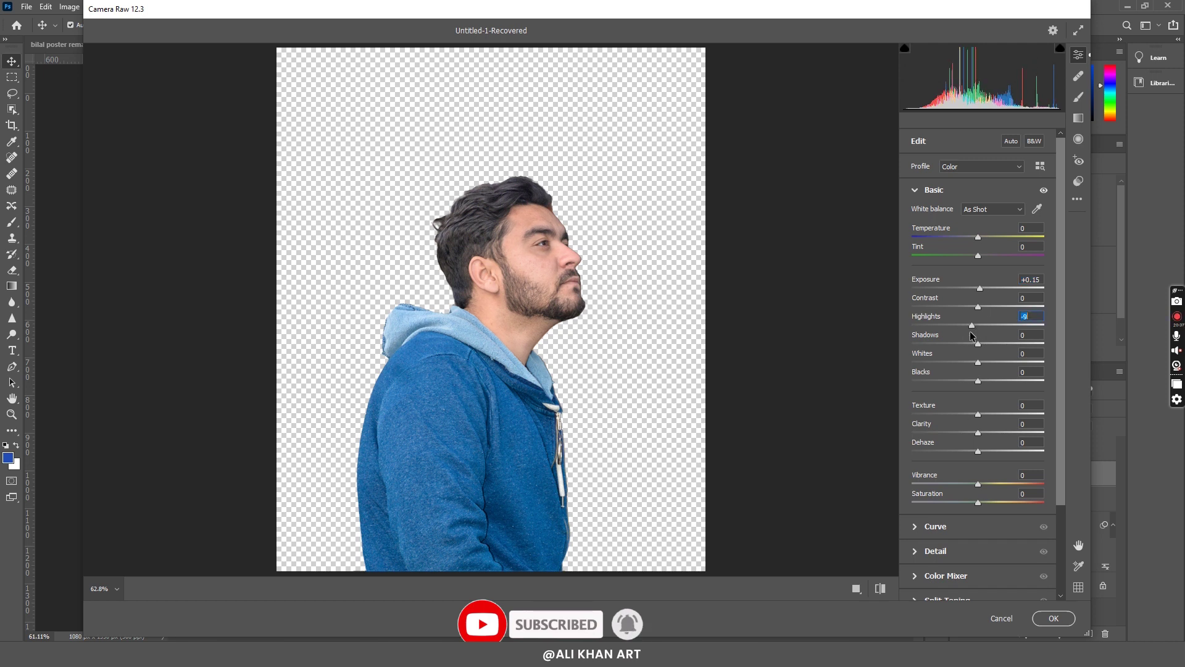
{"action": "left_click_drag", "start_coordinate": [977, 381], "coordinate": [966, 380]}
{"action": "left_click_drag", "start_coordinate": [987, 433], "coordinate": [1001, 432]}
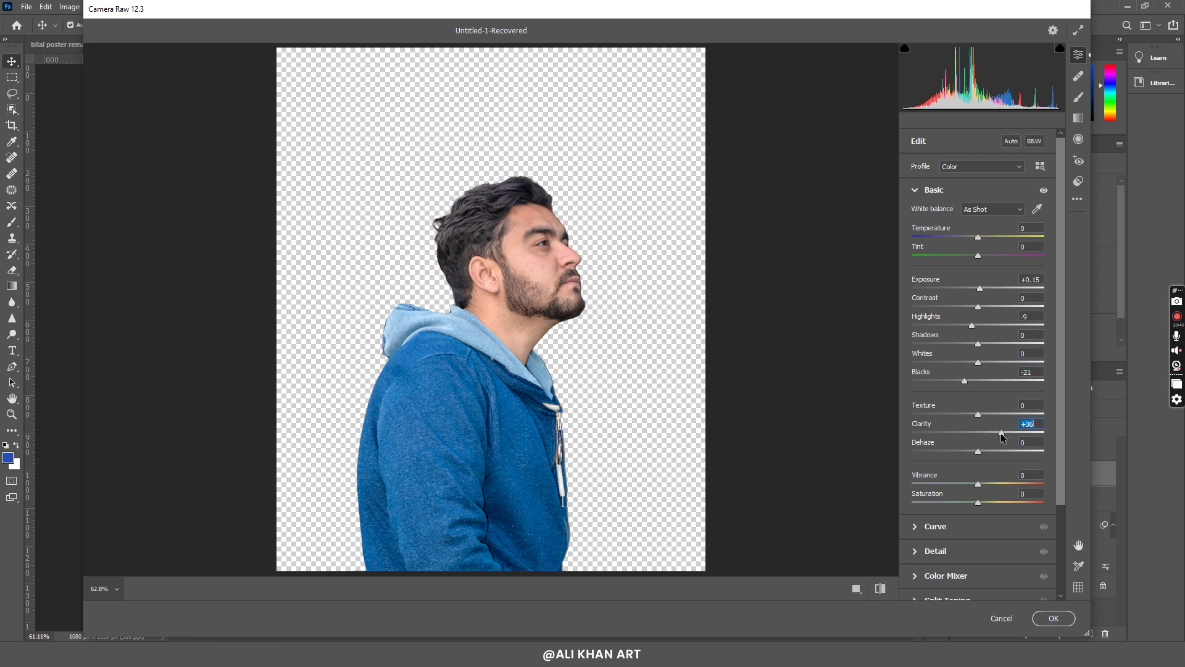
Raise the Aquas and Blues saturation in the Color Mixer.
{"action": "left_click", "coordinate": [923, 190]}
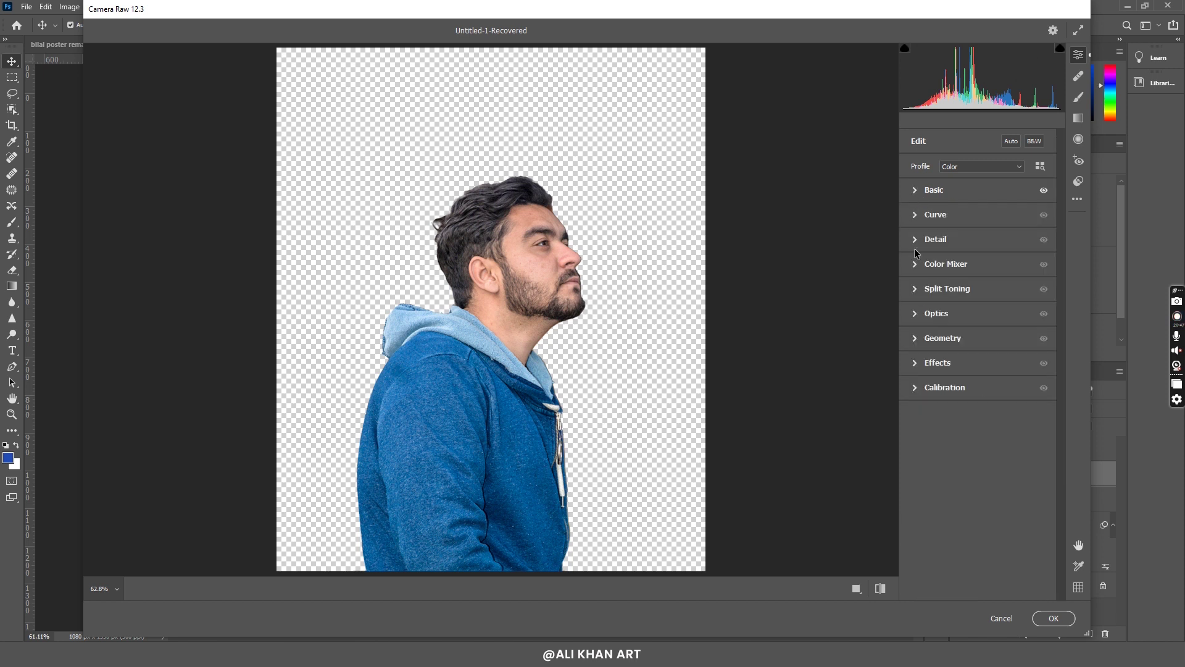
{"action": "left_click", "coordinate": [915, 265]}
{"action": "left_click", "coordinate": [950, 302]}
{"action": "mouse_move", "coordinate": [978, 407]}
{"action": "left_mouse_down"}
{"action": "mouse_move", "coordinate": [1004, 407]}
{"action": "mouse_move", "coordinate": [1013, 425]}
{"action": "left_mouse_up"}
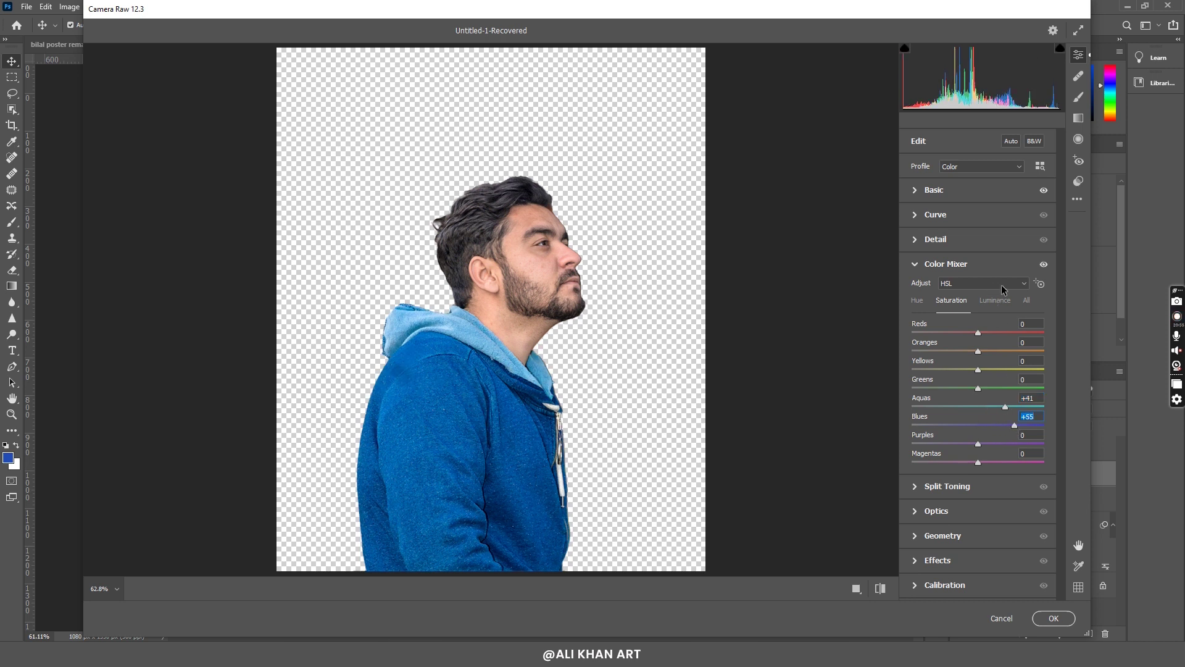
Paint a +82 Clarity adjustment brush over the hoodie.
{"action": "left_click", "coordinate": [1079, 101]}
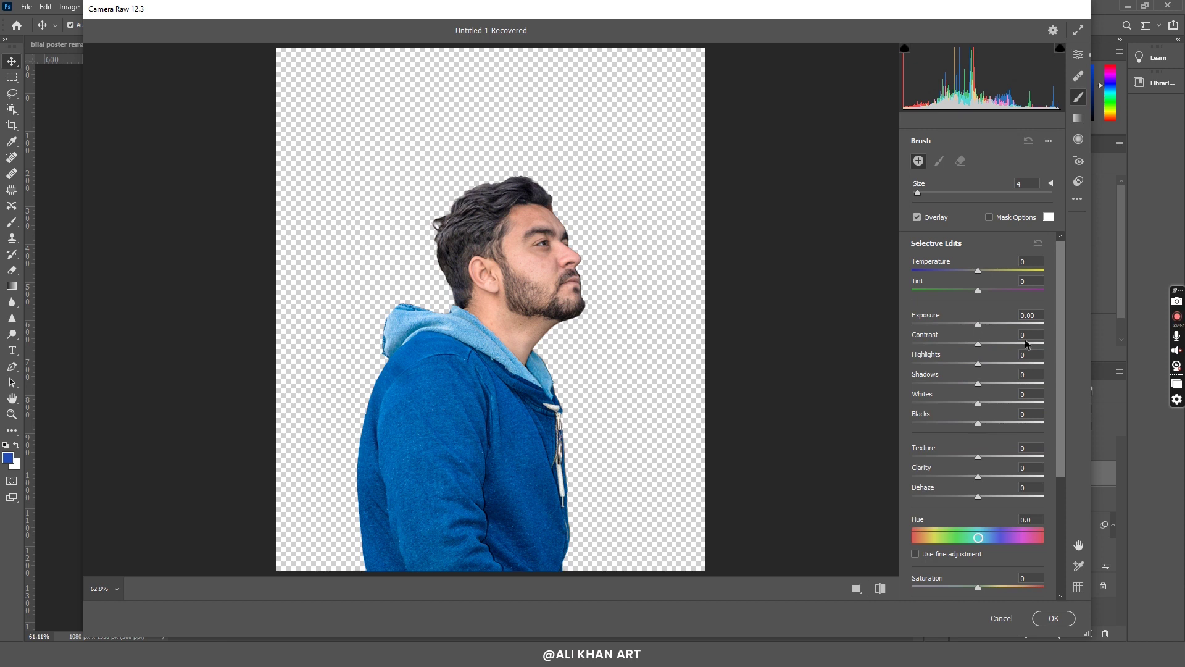
{"action": "left_click_drag", "start_coordinate": [993, 477], "coordinate": [1021, 483]}
{"action": "left_click", "coordinate": [493, 558]}
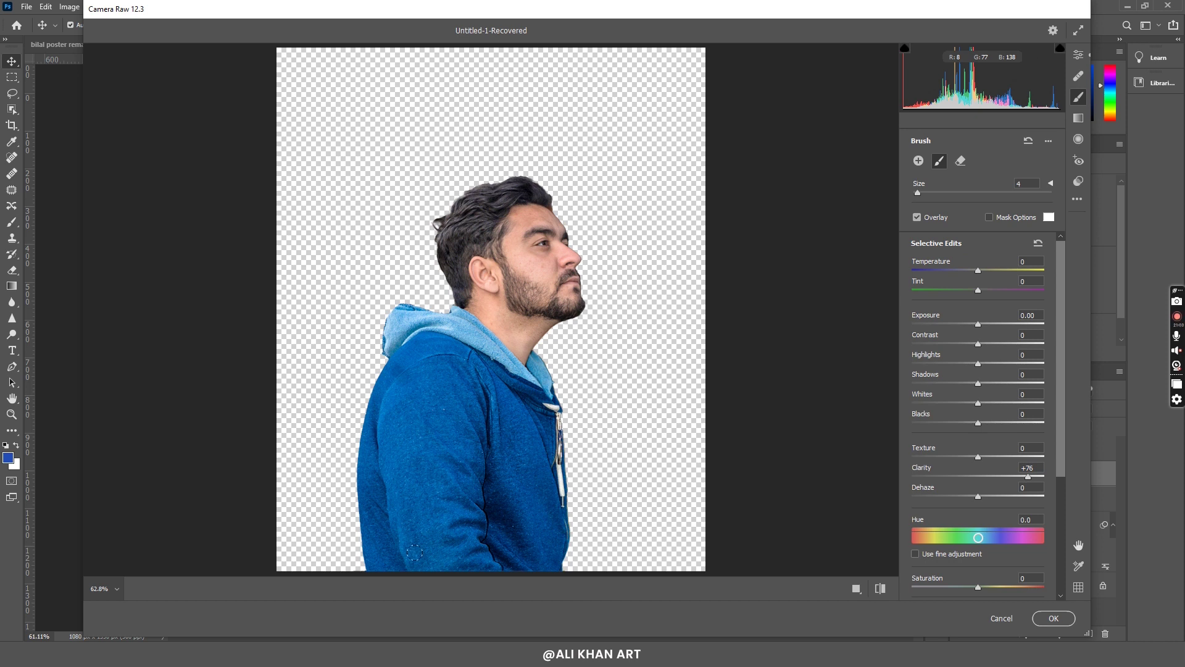
{"action": "scroll", "coordinate": [412, 305], "scroll_direction": "down", "scroll_amount": 1}
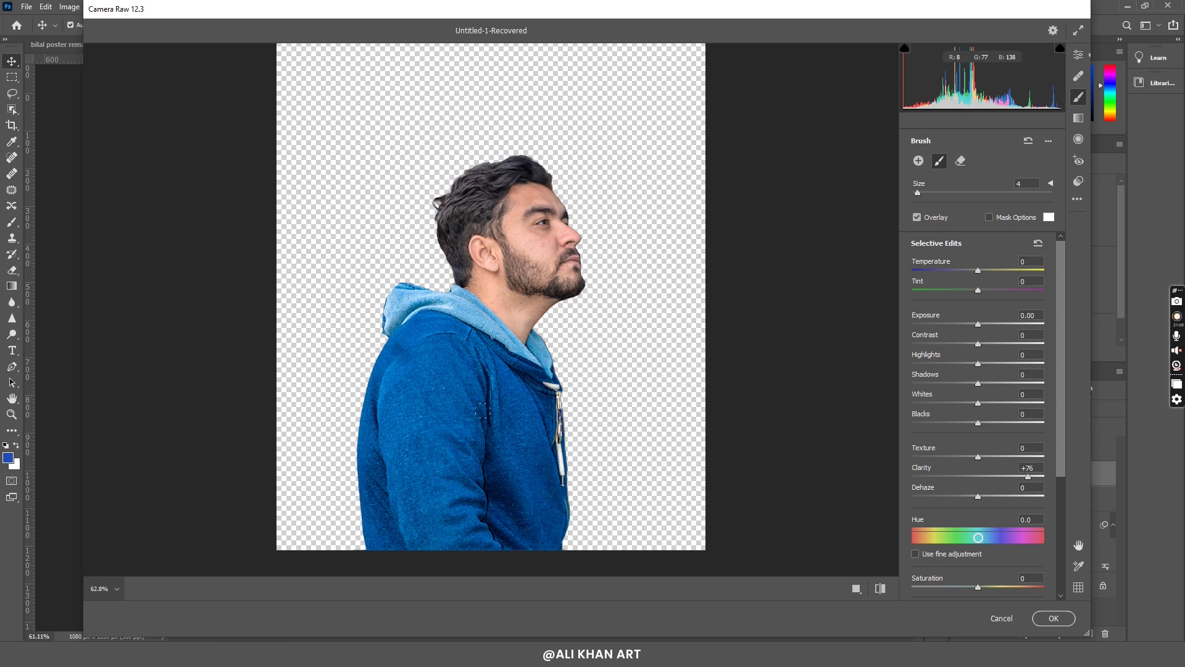
{"action": "scroll", "coordinate": [487, 489], "scroll_direction": "down", "scroll_amount": 1}
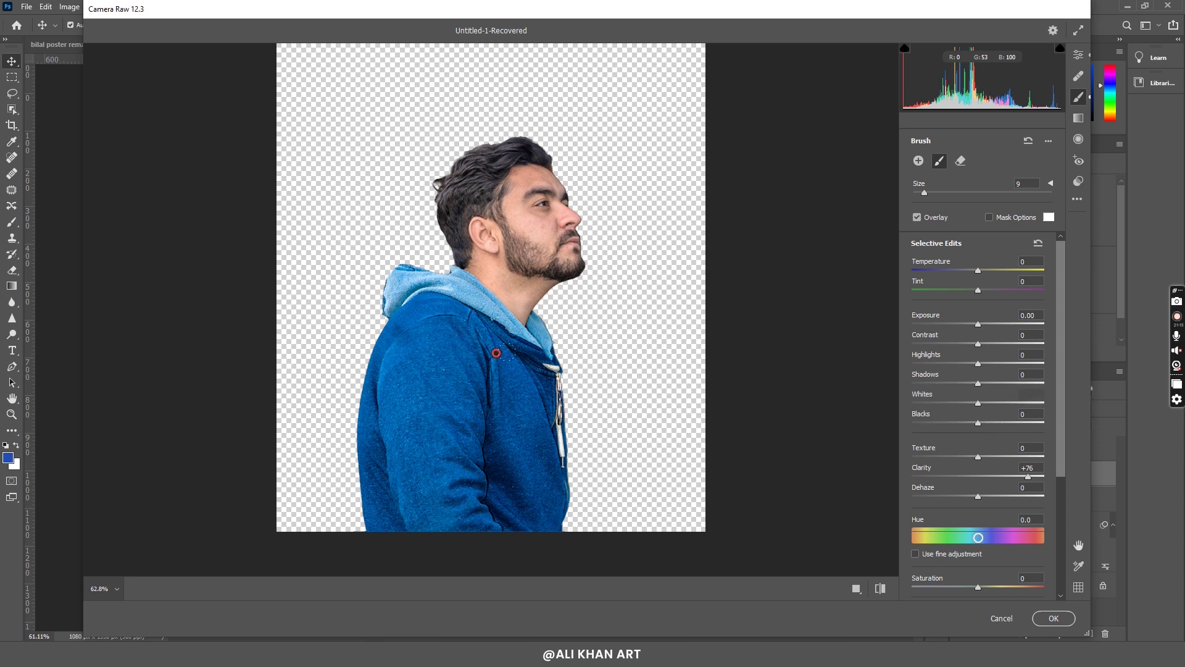
{"action": "left_click_drag", "start_coordinate": [1028, 477], "coordinate": [1032, 477]}
Add a second clarity brush with a smaller size and paint it over the hair.
{"action": "left_click", "coordinate": [918, 160]}
{"action": "key", "text": "bracketleft"}
{"action": "key", "text": "bracketleft"}
{"action": "key", "text": "bracketleft"}
{"action": "left_click_drag", "start_coordinate": [492, 154], "coordinate": [464, 175]}
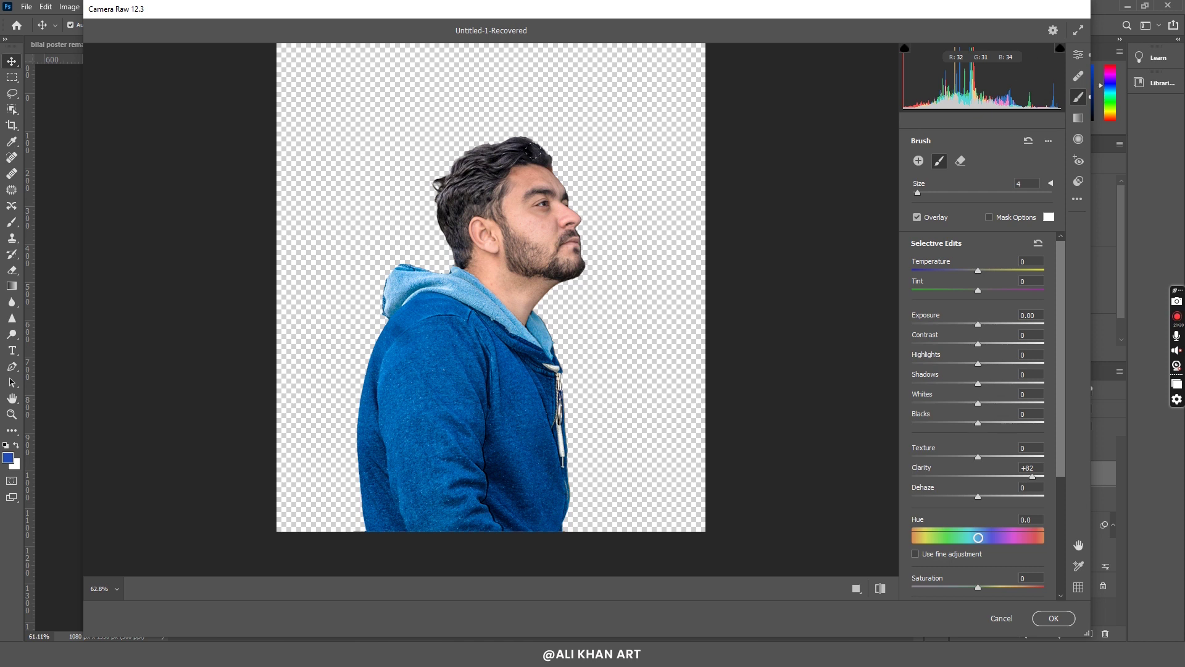
{"action": "left_click_drag", "start_coordinate": [532, 164], "coordinate": [519, 145]}
Paint a -84 Clarity brush over the cheek and jaw, then apply Camera Raw.
{"action": "left_click", "coordinate": [918, 161]}
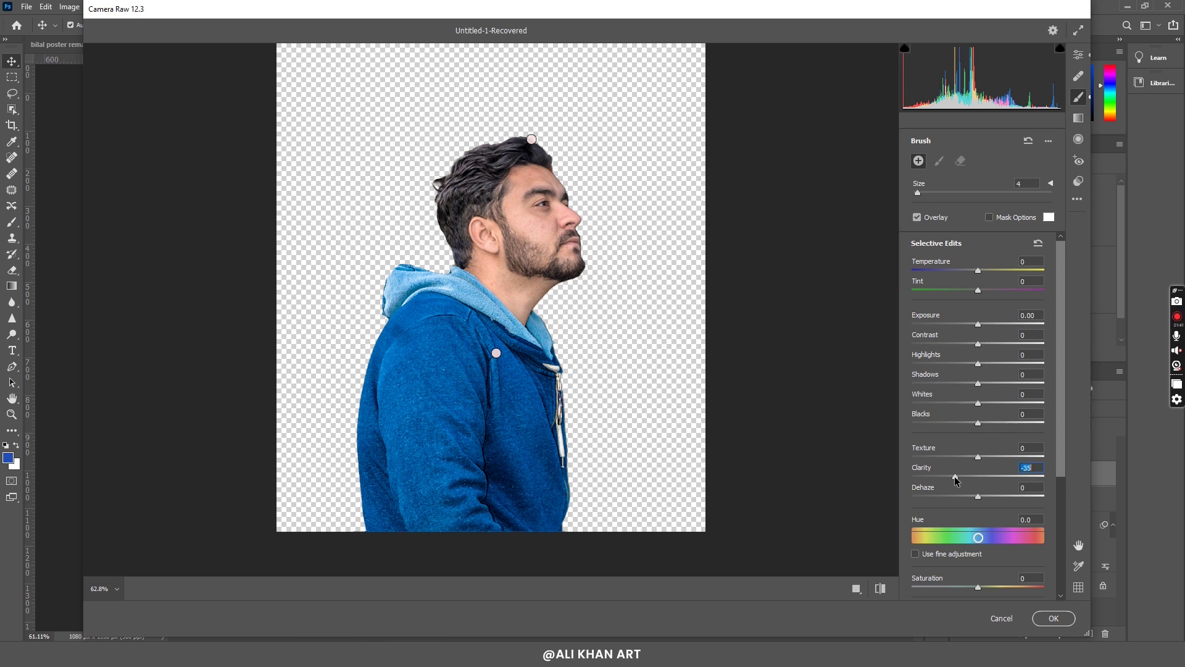
{"action": "scroll", "coordinate": [636, 245], "scroll_direction": "up", "scroll_amount": 3}
{"action": "left_click", "coordinate": [576, 347]}
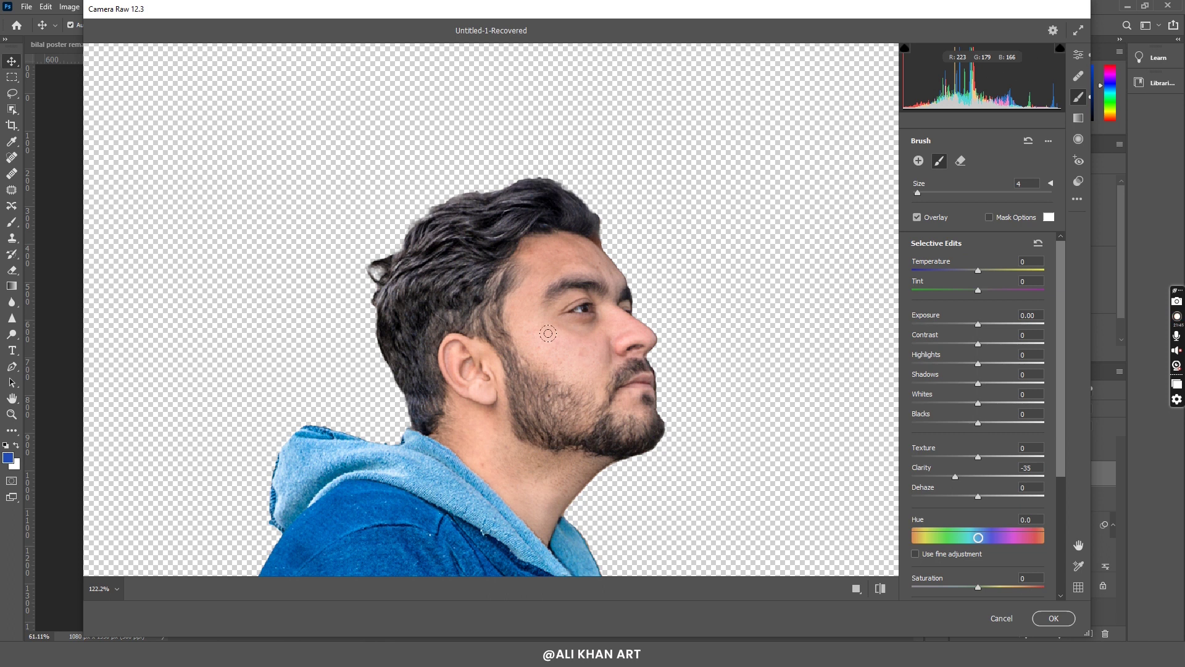
{"action": "left_click_drag", "start_coordinate": [955, 476], "coordinate": [934, 481]}
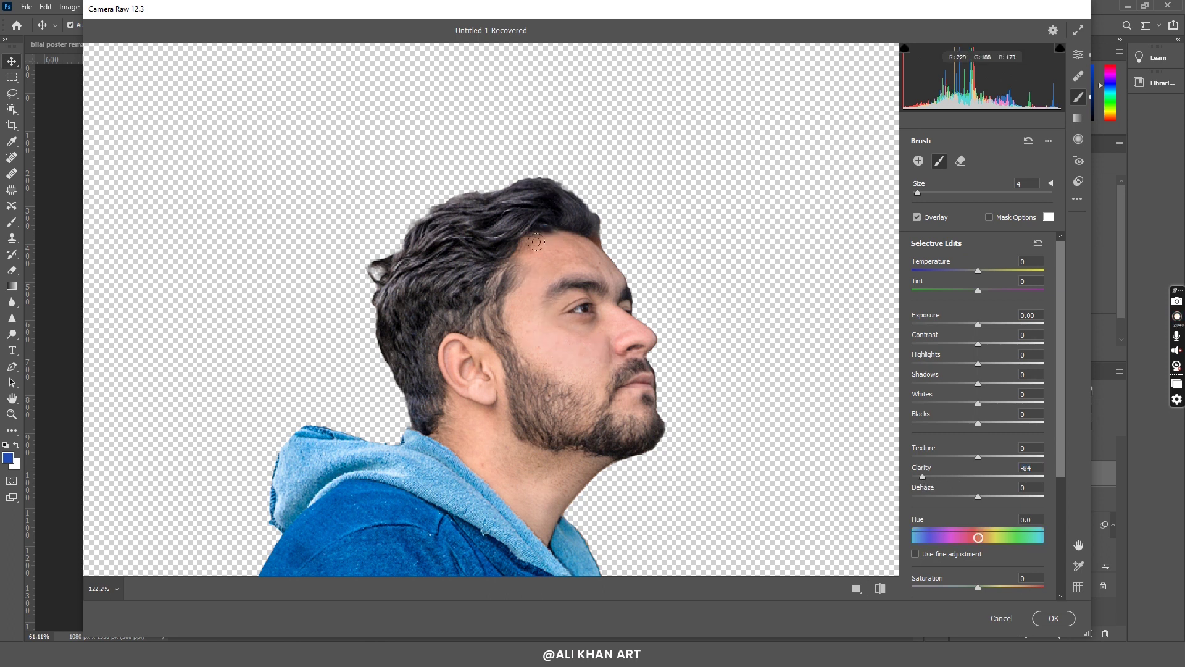
{"action": "mouse_move", "coordinate": [598, 349]}
{"action": "left_mouse_down"}
{"action": "mouse_move", "coordinate": [536, 445]}
{"action": "mouse_move", "coordinate": [576, 456]}
{"action": "mouse_move", "coordinate": [478, 432]}
{"action": "mouse_move", "coordinate": [543, 460]}
{"action": "left_mouse_up"}
{"action": "key", "text": "ctrl+0"}
{"action": "left_click", "coordinate": [1053, 619]}
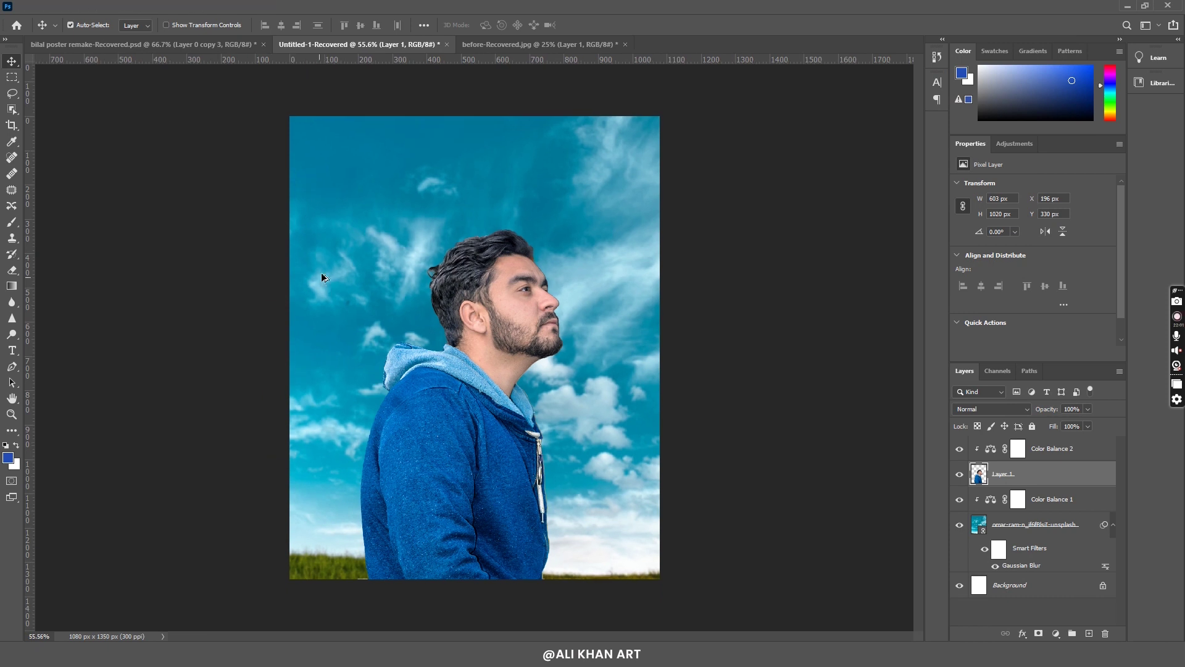
Use the first Color Balance adjustment on the sky to make it a deeper blue.
{"action": "left_click", "coordinate": [362, 275]}
{"action": "left_click", "coordinate": [990, 501]}
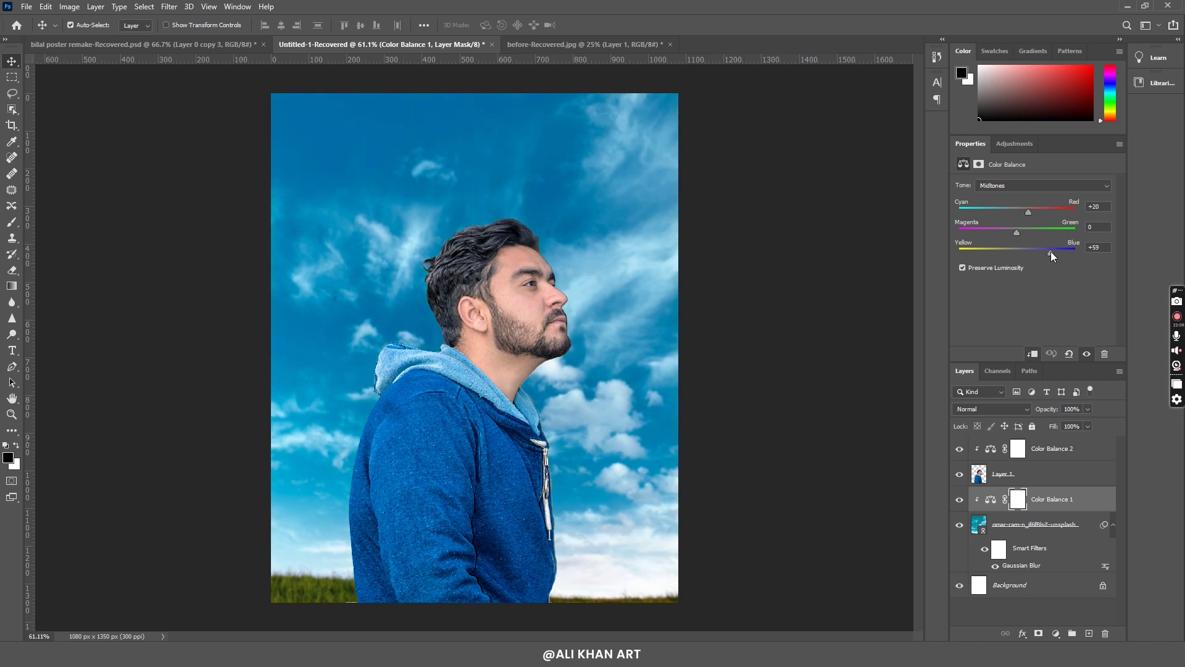
{"action": "left_click", "coordinate": [795, 426]}
{"action": "scroll", "coordinate": [398, 379], "scroll_direction": "up", "scroll_amount": 1}
{"action": "scroll", "coordinate": [398, 380], "scroll_direction": "down", "scroll_amount": 1}
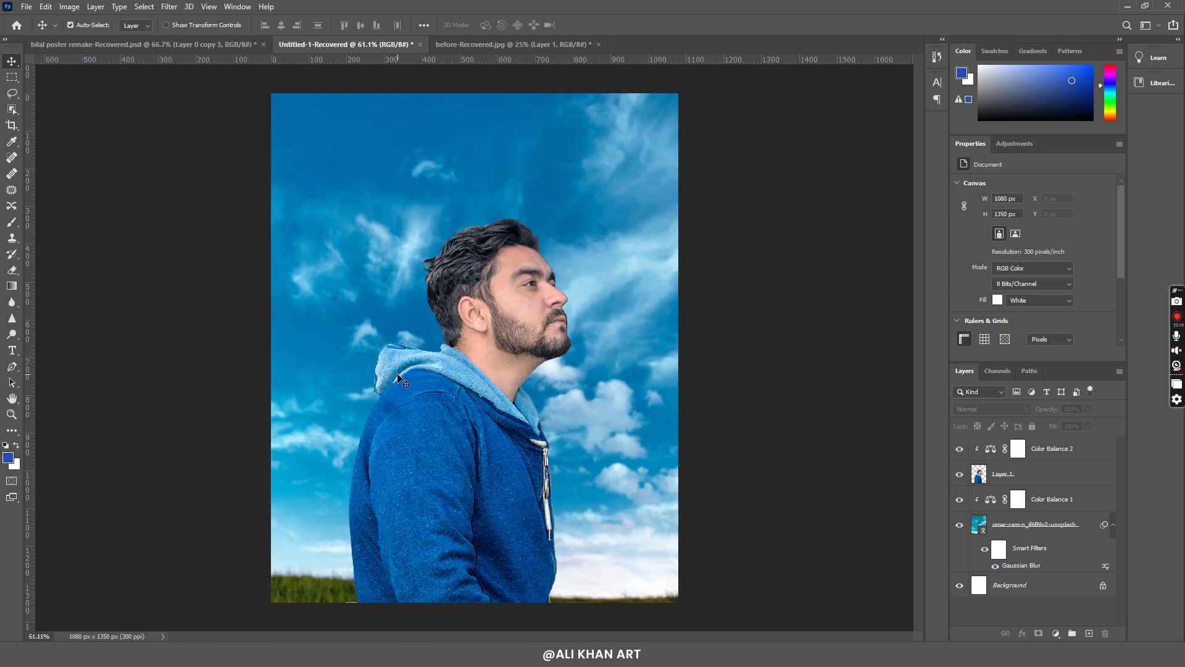
Nudge the sky image down slightly and add an empty layer above the second Color Balance.
{"action": "left_click_drag", "start_coordinate": [325, 430], "coordinate": [325, 435]}
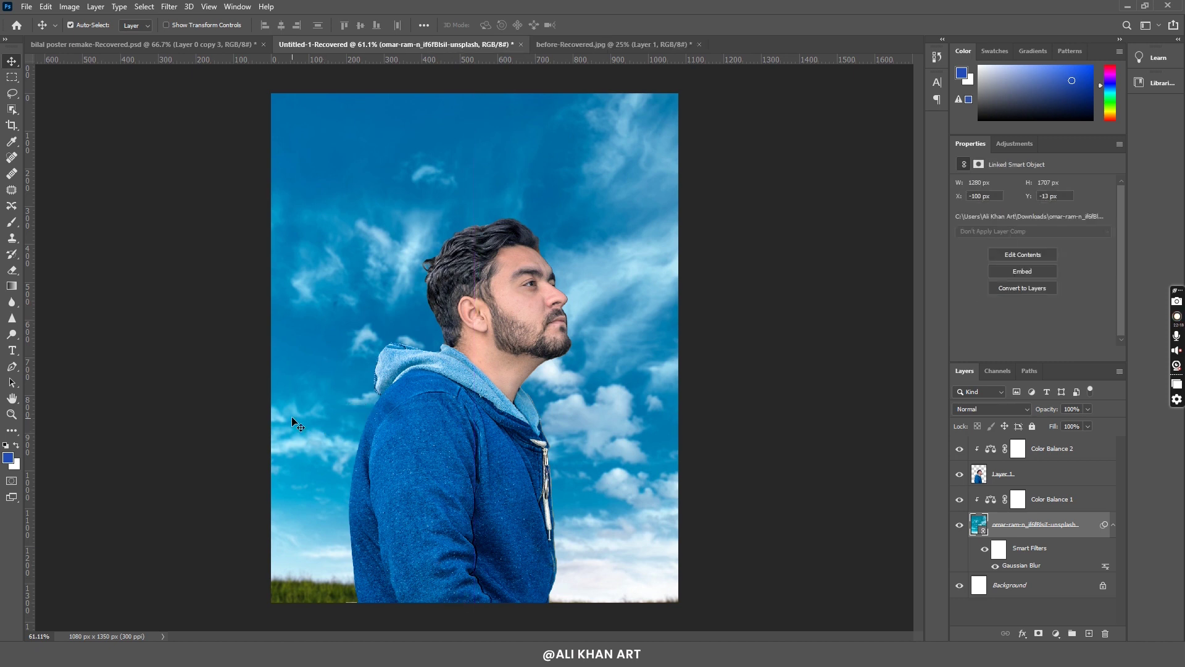
{"action": "scroll", "coordinate": [291, 414], "scroll_direction": "up", "scroll_amount": 1}
{"action": "scroll", "coordinate": [293, 417], "scroll_direction": "down", "scroll_amount": 1}
{"action": "left_click", "coordinate": [1028, 456]}
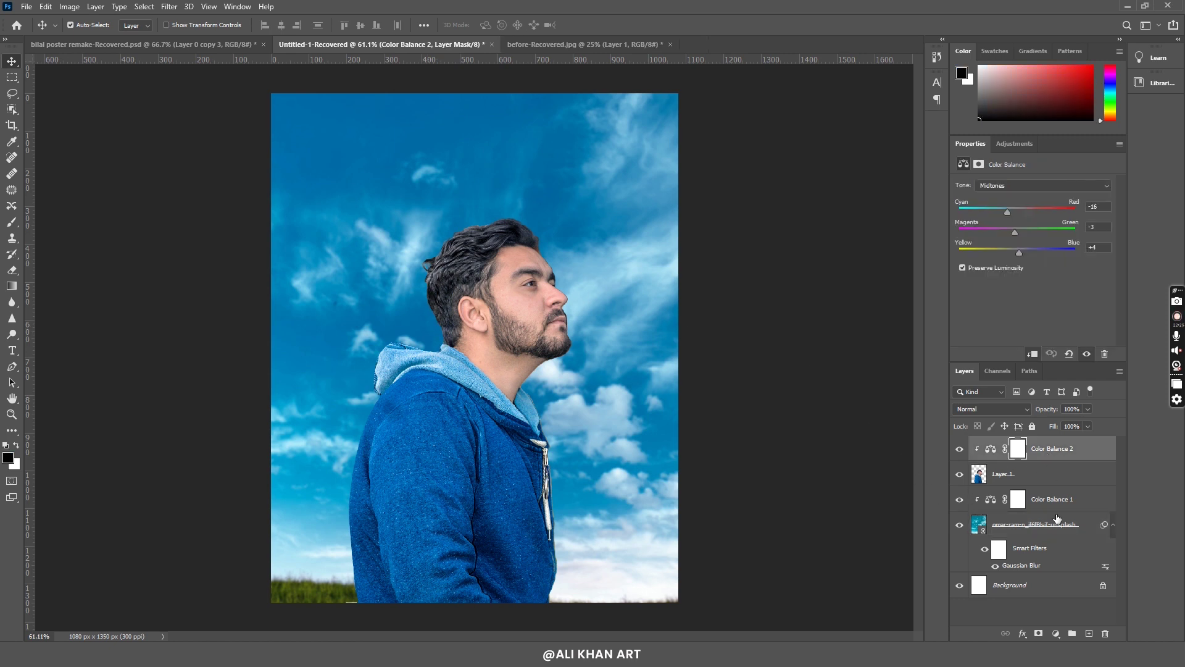
{"action": "left_click", "coordinate": [1089, 635]}
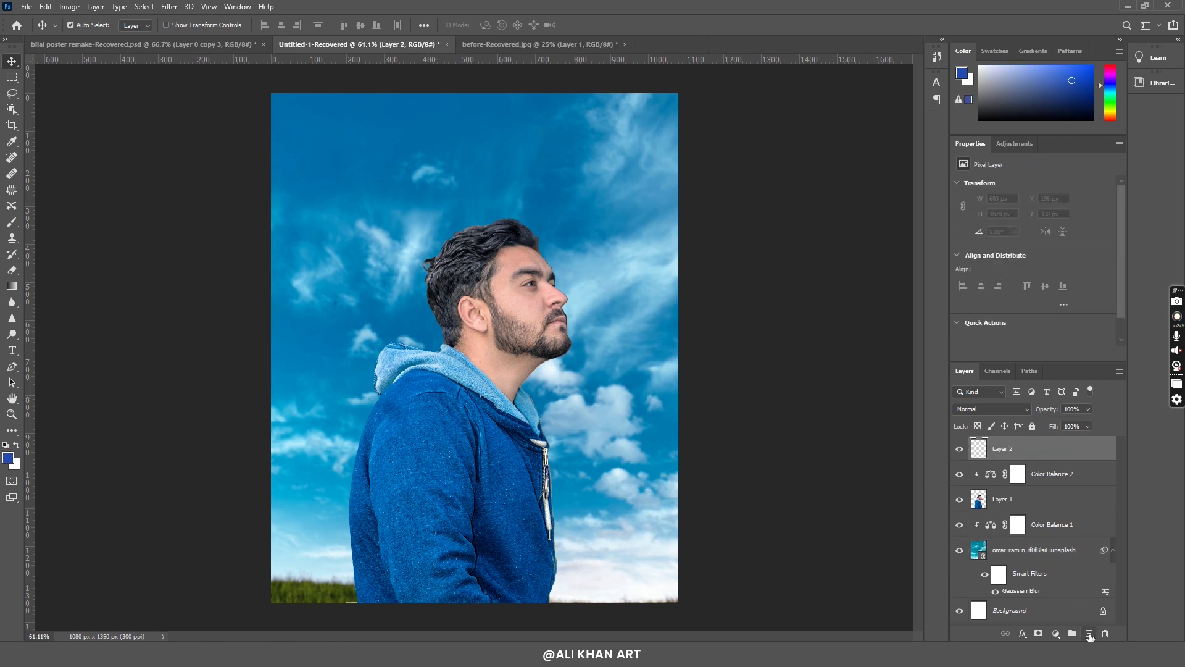
Set the foreground to the sampled deep blue #0071a7 and pick a Soft Round brush.
{"action": "left_click", "coordinate": [8, 457]}
{"action": "left_click", "coordinate": [442, 309]}
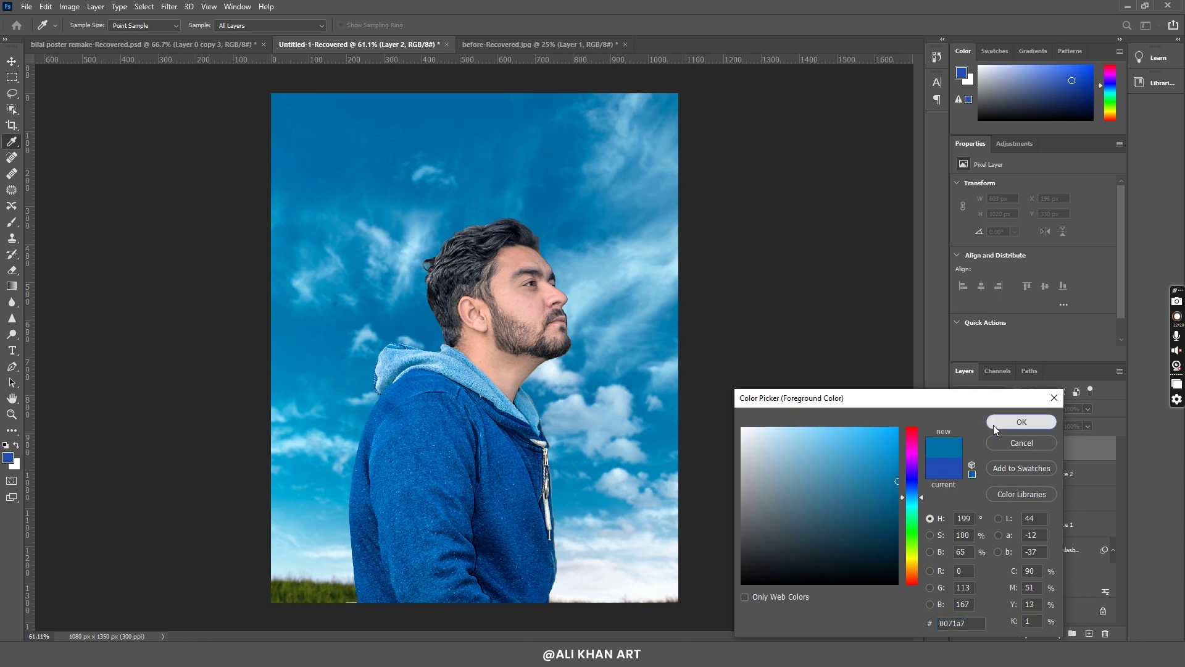
{"action": "left_click", "coordinate": [1022, 421]}
{"action": "left_click", "coordinate": [11, 221]}
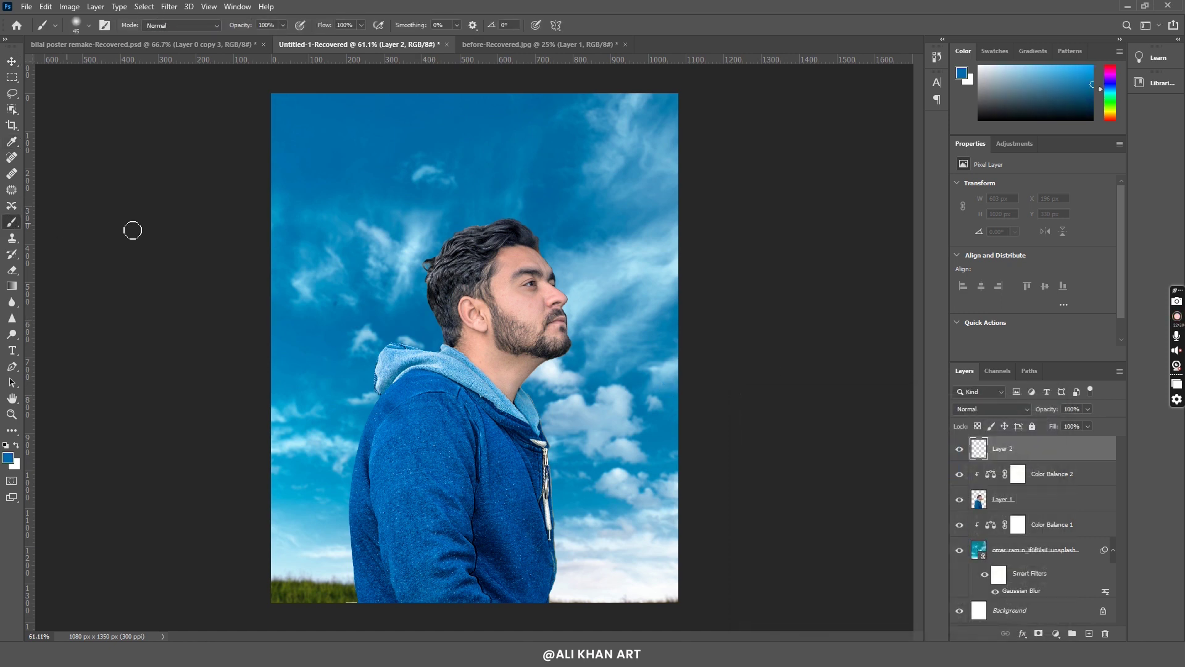
{"action": "right_click", "coordinate": [393, 312]}
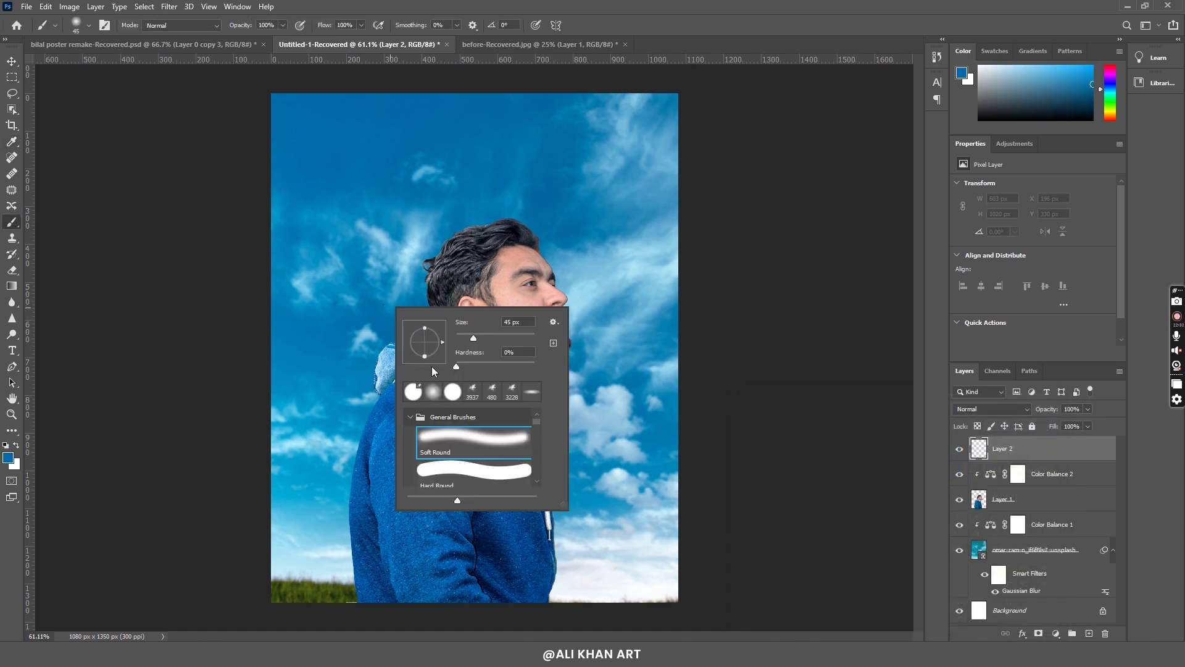
{"action": "left_click", "coordinate": [413, 295]}
Paint soft deep-blue strokes behind the man's head and neck with an enlarged brush.
{"action": "mouse_move", "coordinate": [422, 313]}
{"action": "left_mouse_down"}
{"action": "mouse_move", "coordinate": [432, 325]}
{"action": "mouse_move", "coordinate": [427, 244]}
{"action": "left_mouse_up"}
{"action": "key", "text": "bracketright"}
{"action": "key", "text": "bracketright"}
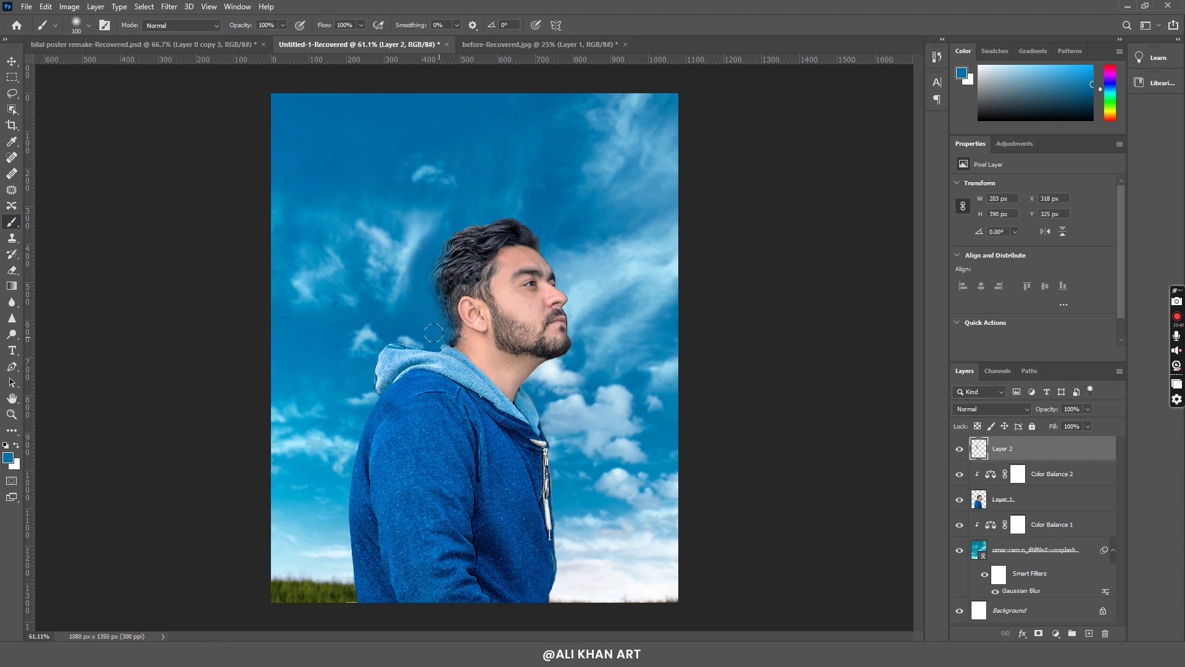
{"action": "left_click_drag", "start_coordinate": [406, 331], "coordinate": [436, 326]}
{"action": "left_click", "coordinate": [11, 59]}
{"action": "left_click", "coordinate": [168, 7]}
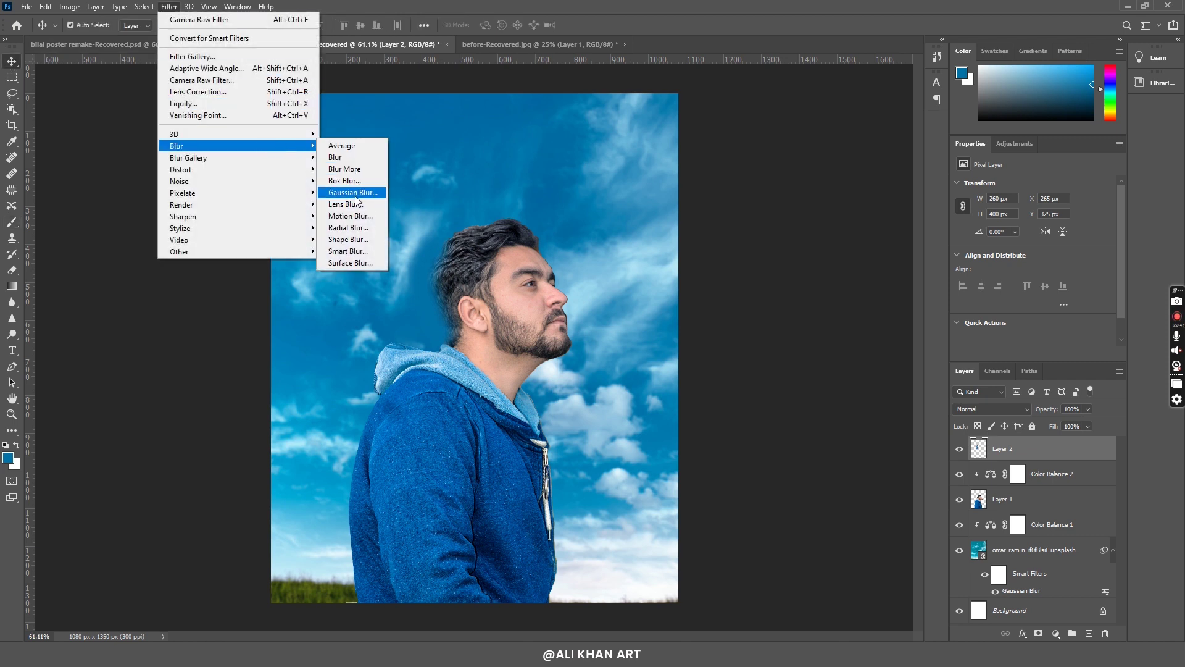
Apply a large-radius Gaussian Blur to the blue patch.
{"action": "left_click", "coordinate": [355, 193]}
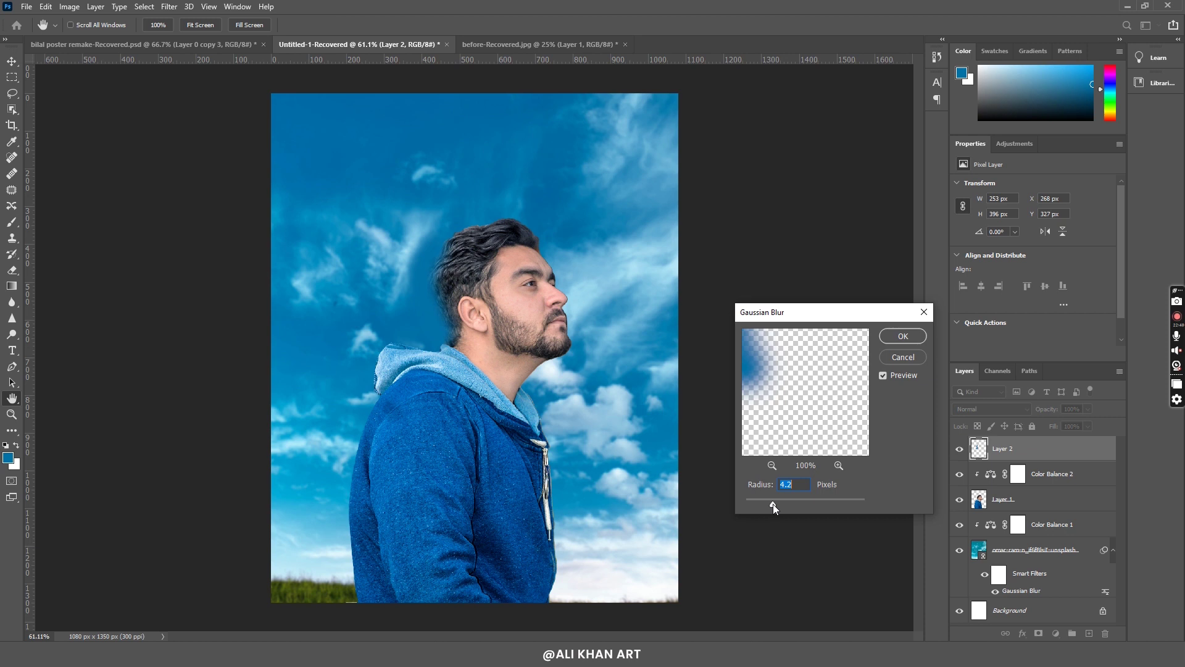
{"action": "left_click_drag", "start_coordinate": [781, 505], "coordinate": [795, 509]}
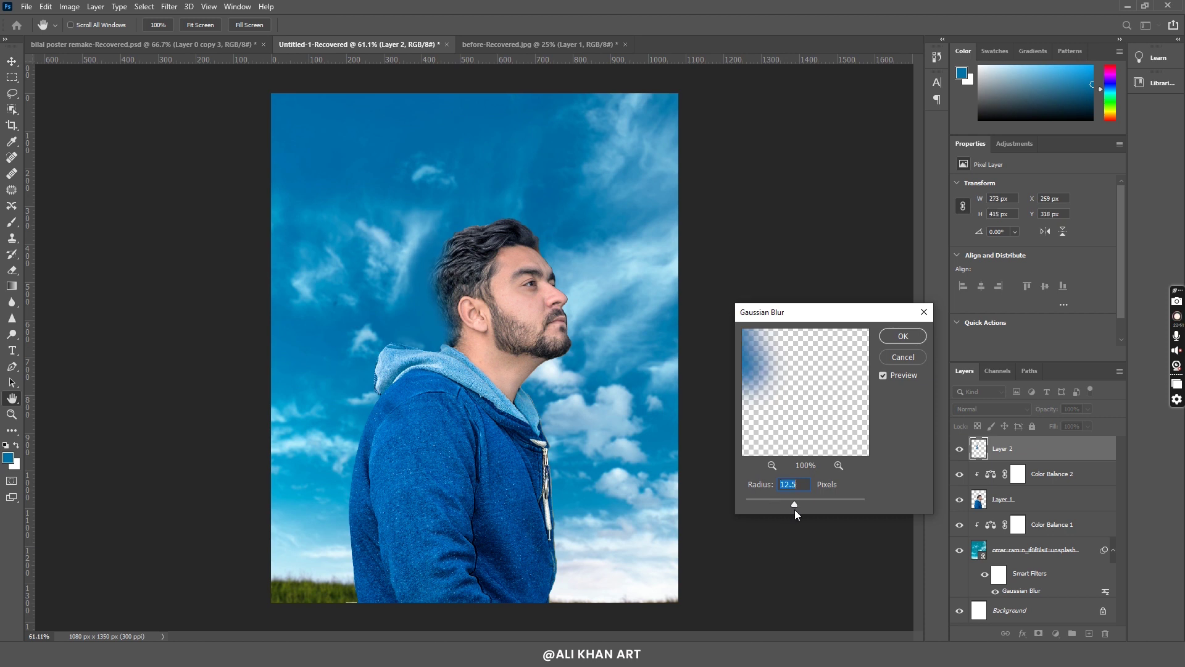
{"action": "left_click_drag", "start_coordinate": [801, 502], "coordinate": [813, 503]}
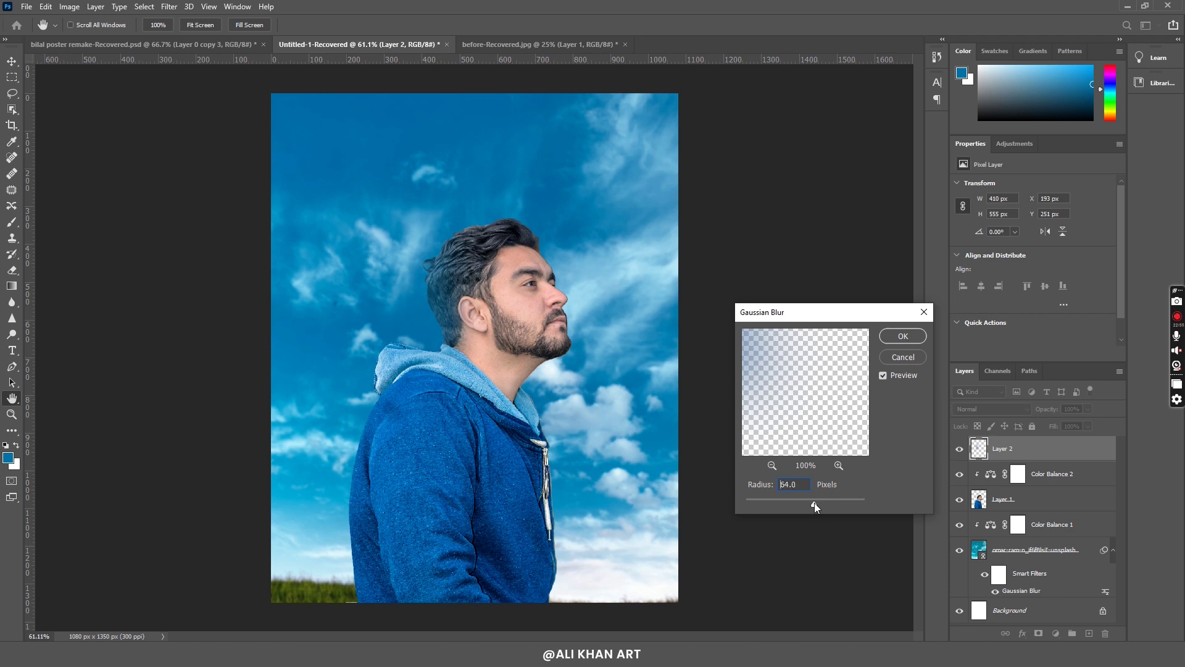
{"action": "left_click", "coordinate": [881, 338]}
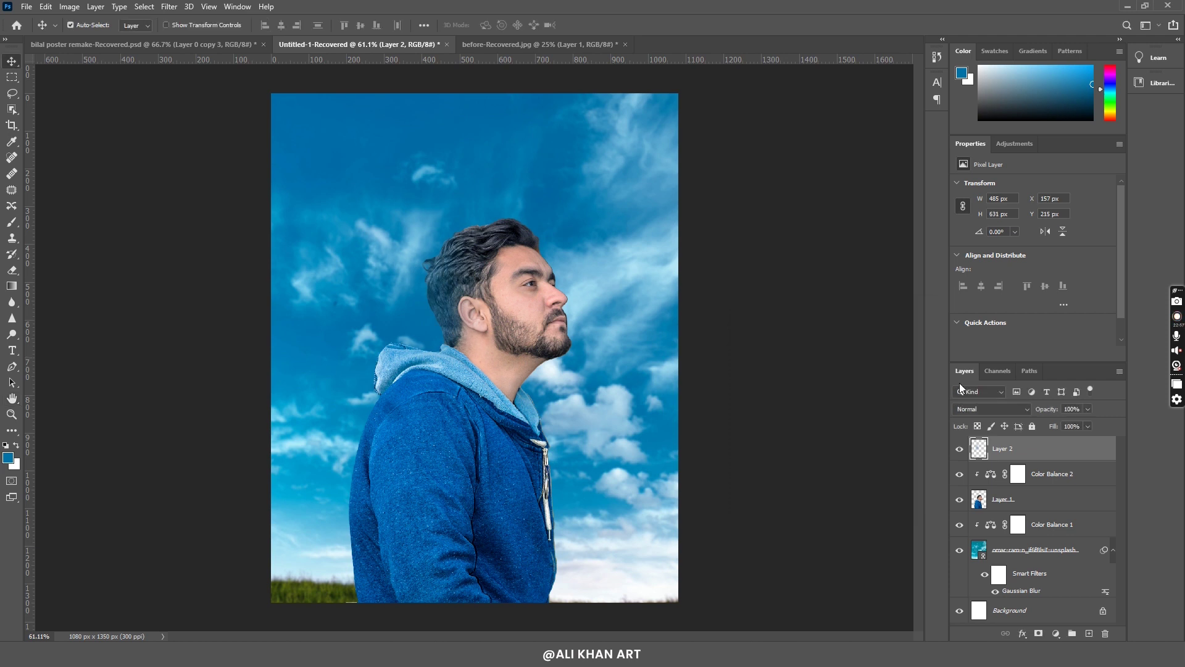
Lower the glow layer, Layer 2, to 50% opacity and toggle it to compare.
{"action": "left_click_drag", "start_coordinate": [1069, 425], "coordinate": [1066, 425]}
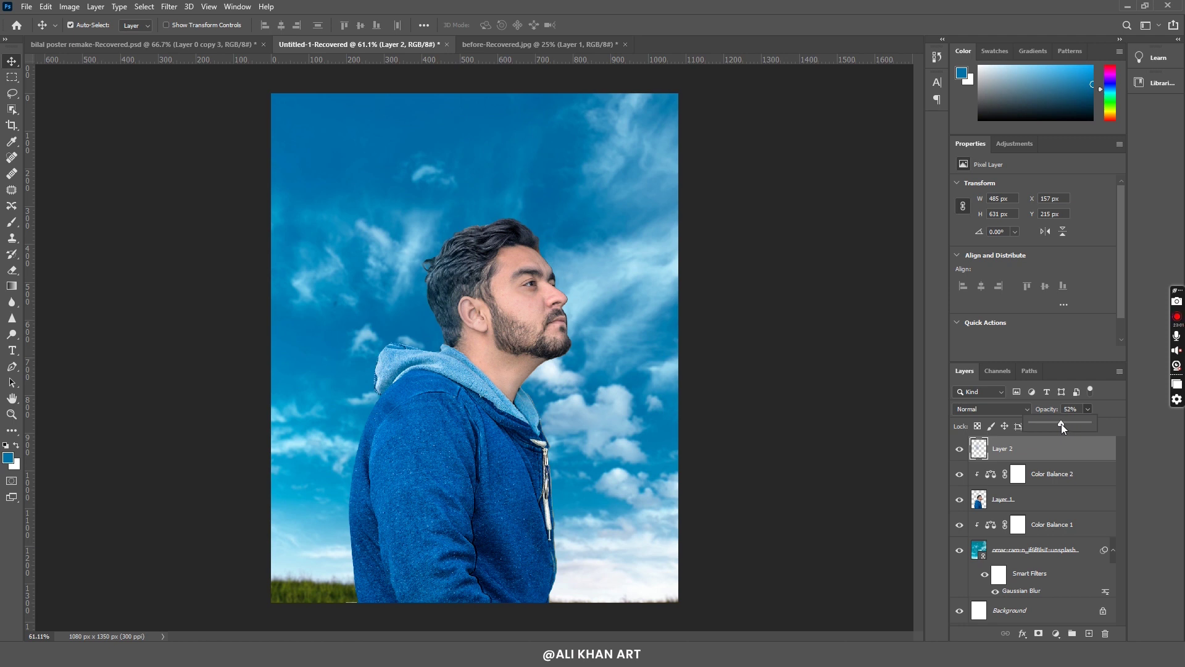
{"action": "scroll", "coordinate": [556, 374], "scroll_direction": "up", "scroll_amount": 1}
{"action": "left_click", "coordinate": [959, 449]}
{"action": "left_click", "coordinate": [959, 449]}
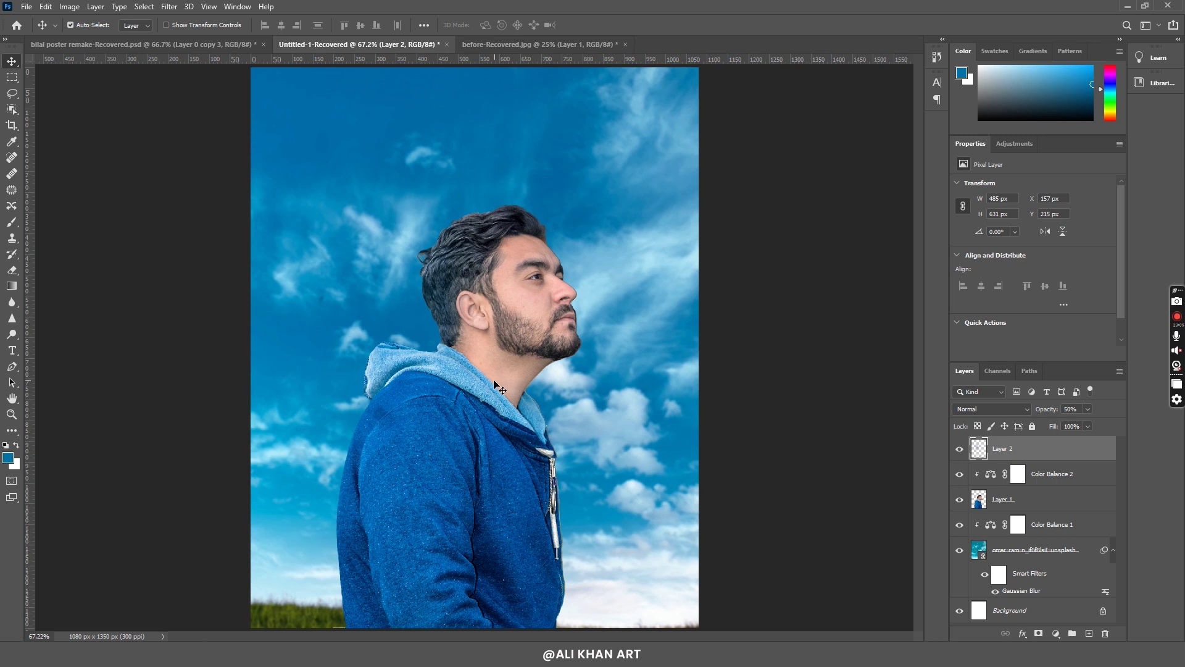
{"action": "left_click", "coordinate": [765, 390]}
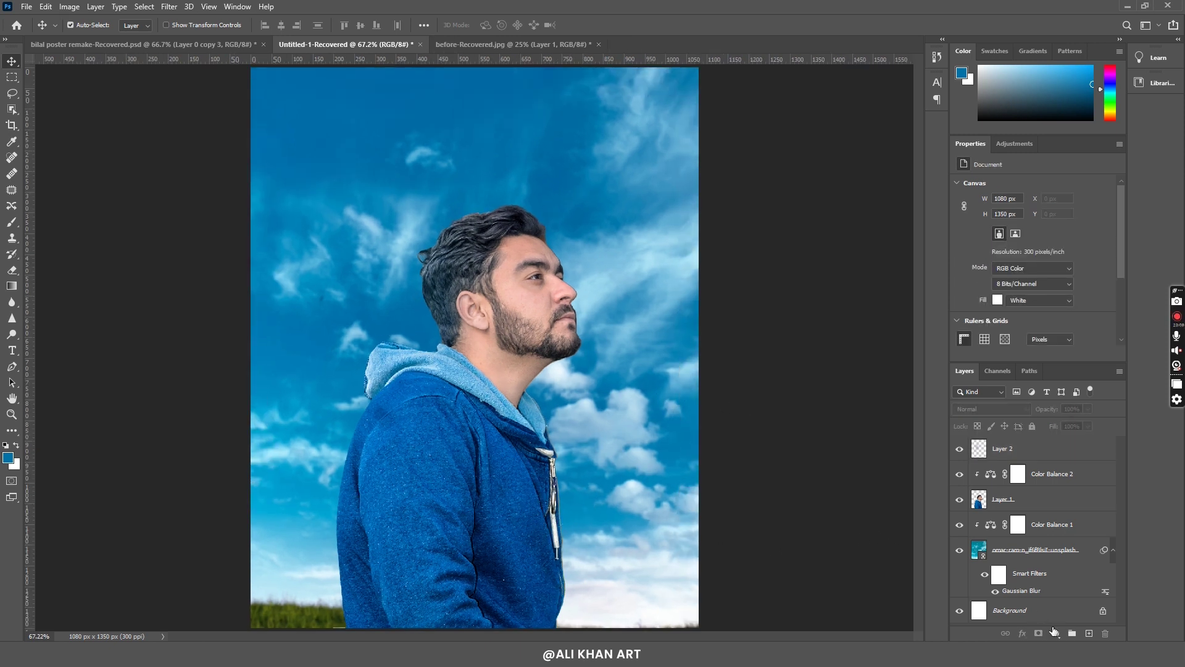
On a new layer, paint a lighter sky-sampled blue over the zipper pull.
{"action": "left_click", "coordinate": [1089, 633]}
{"action": "left_click", "coordinate": [9, 227]}
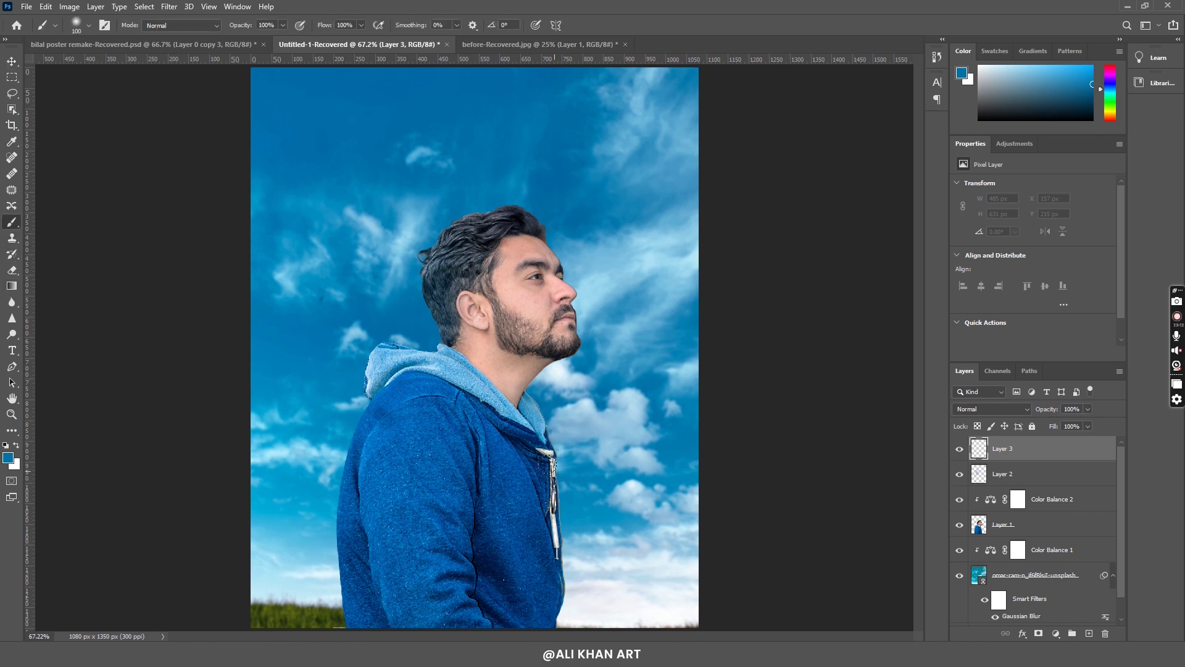
{"action": "left_click", "coordinate": [9, 458]}
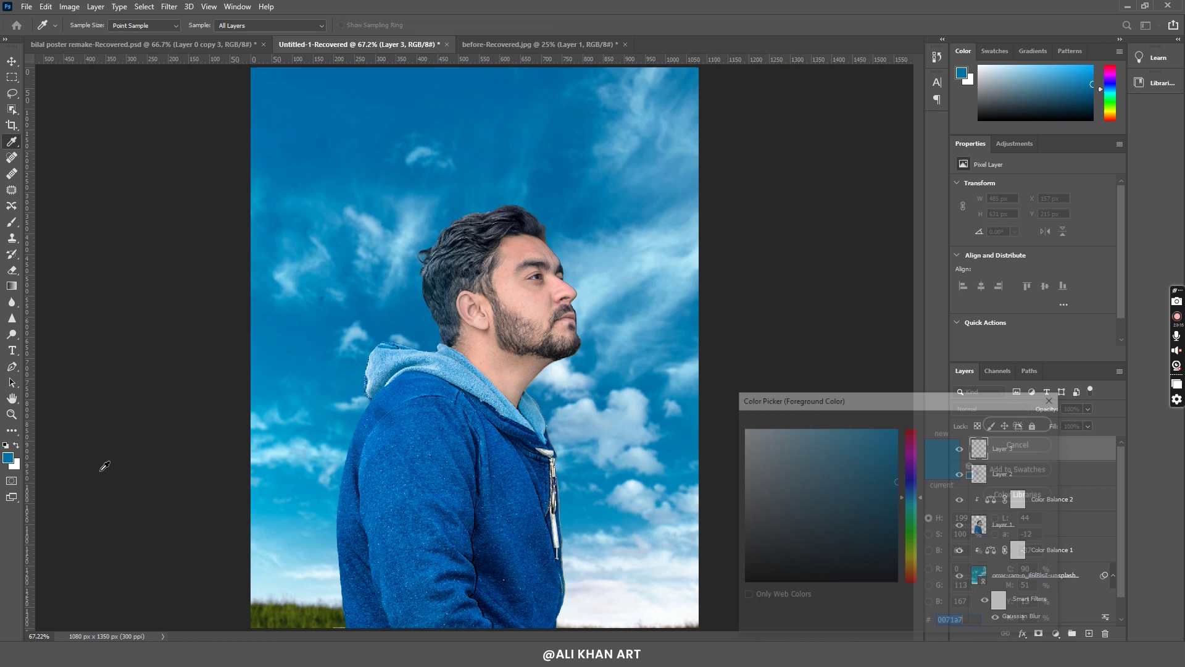
{"action": "left_click", "coordinate": [567, 519]}
{"action": "left_click", "coordinate": [995, 425]}
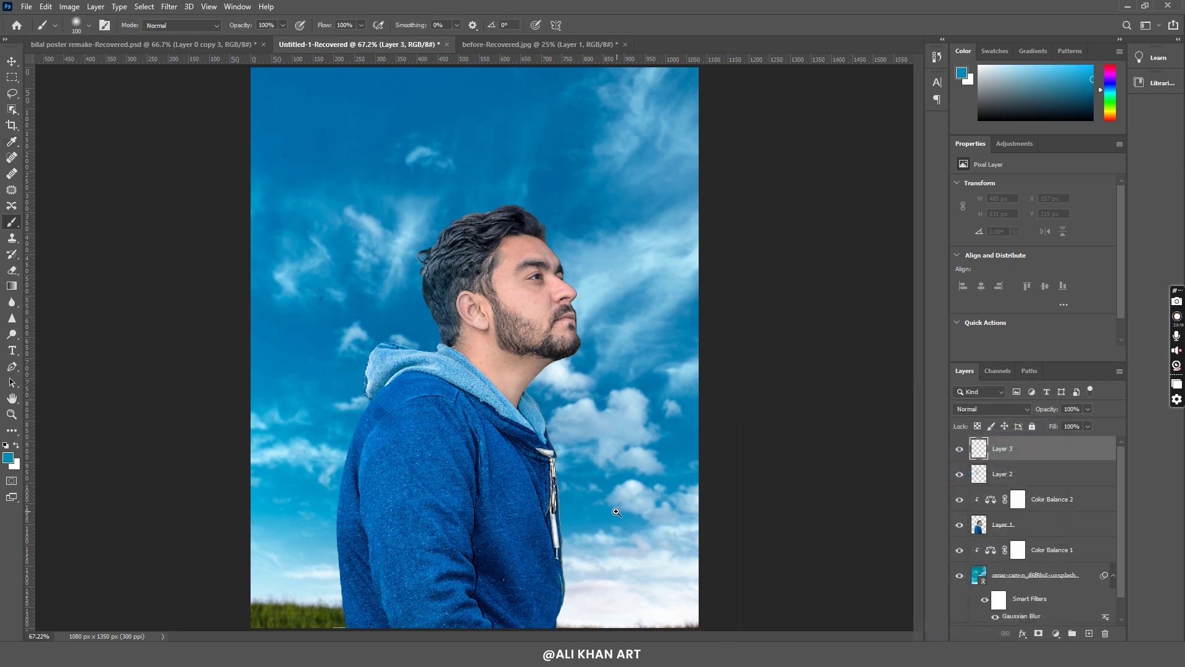
{"action": "key", "text": "ctrl+1"}
{"action": "mouse_move", "coordinate": [507, 456]}
{"action": "left_mouse_down"}
{"action": "mouse_move", "coordinate": [527, 460]}
{"action": "mouse_move", "coordinate": [537, 543]}
{"action": "mouse_move", "coordinate": [522, 457]}
{"action": "left_mouse_up"}
Lower Layer 3's opacity to about 70%.
{"action": "left_click", "coordinate": [12, 61]}
{"action": "left_click", "coordinate": [168, 6]}
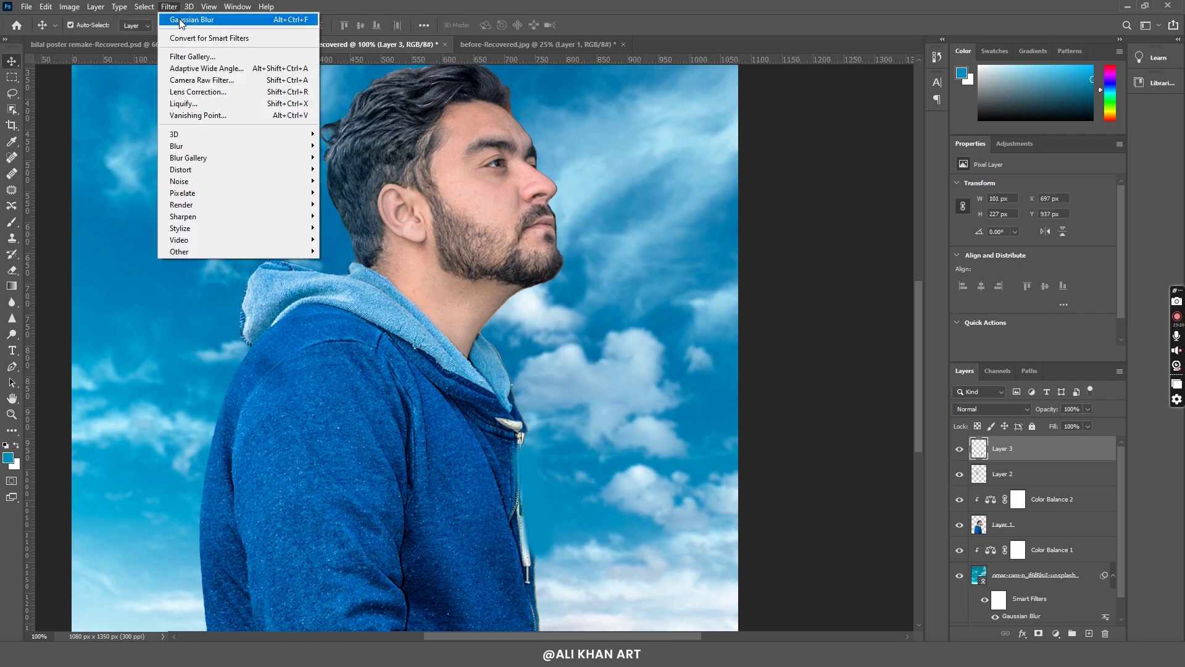
{"action": "key", "text": "Escape"}
{"action": "left_click", "coordinate": [1087, 409]}
{"action": "left_click_drag", "start_coordinate": [1090, 423], "coordinate": [1071, 423]}
On another new layer, brush light blue along the hoodie's left edge.
{"action": "left_click", "coordinate": [1089, 634]}
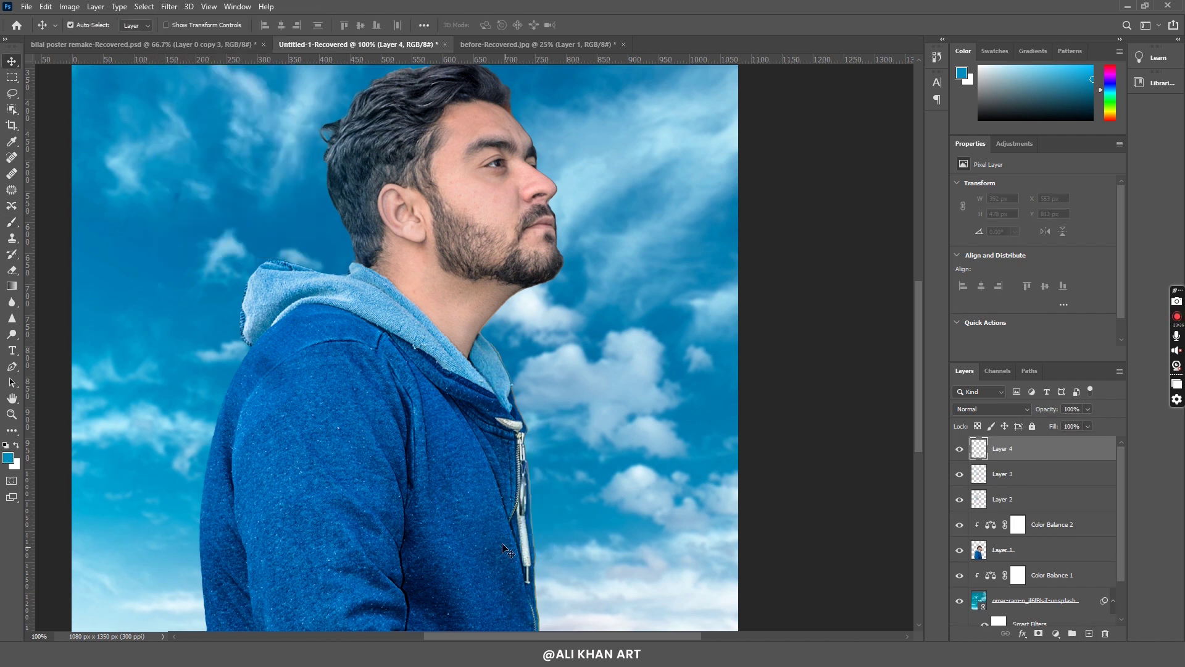
{"action": "scroll", "coordinate": [640, 608], "scroll_direction": "down", "scroll_amount": 2}
{"action": "left_click", "coordinate": [8, 458]}
{"action": "left_click", "coordinate": [1021, 422]}
{"action": "key", "text": "b"}
{"action": "left_click_drag", "start_coordinate": [203, 416], "coordinate": [204, 537]}
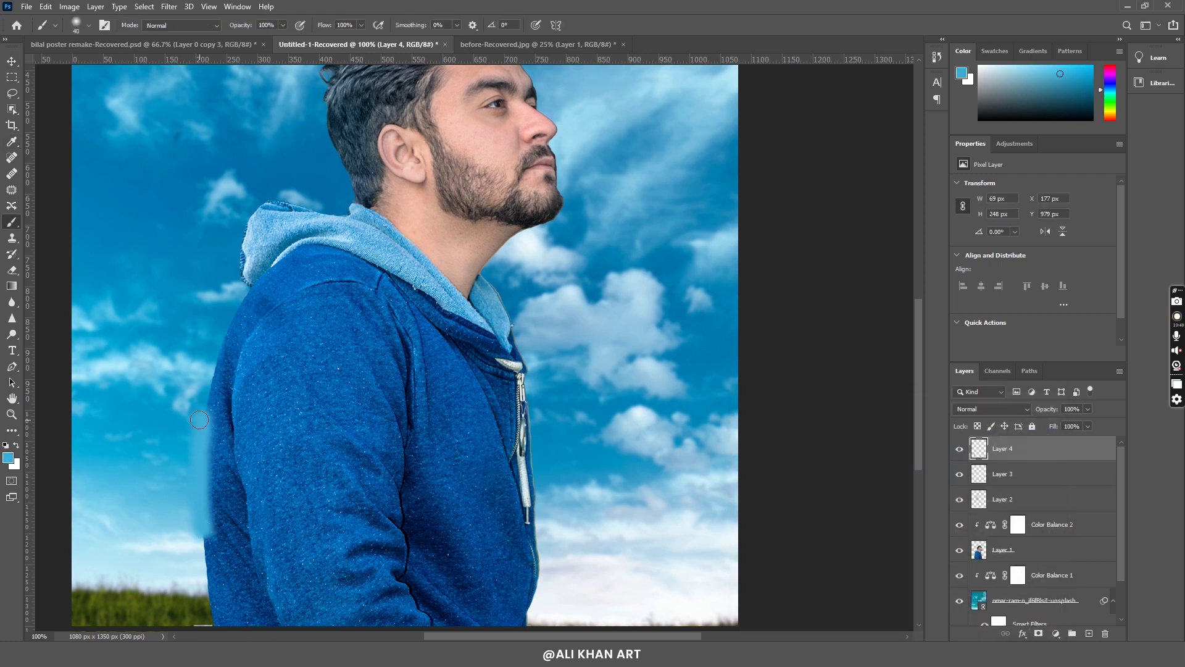
{"action": "left_click_drag", "start_coordinate": [203, 425], "coordinate": [237, 266]}
Gaussian-blur the light-blue stroke into a glow and set its layer to 74% opacity.
{"action": "left_click", "coordinate": [144, 6]}
{"action": "left_click", "coordinate": [191, 19]}
{"action": "left_click", "coordinate": [1088, 409]}
{"action": "left_click_drag", "start_coordinate": [1094, 424], "coordinate": [1077, 425]}
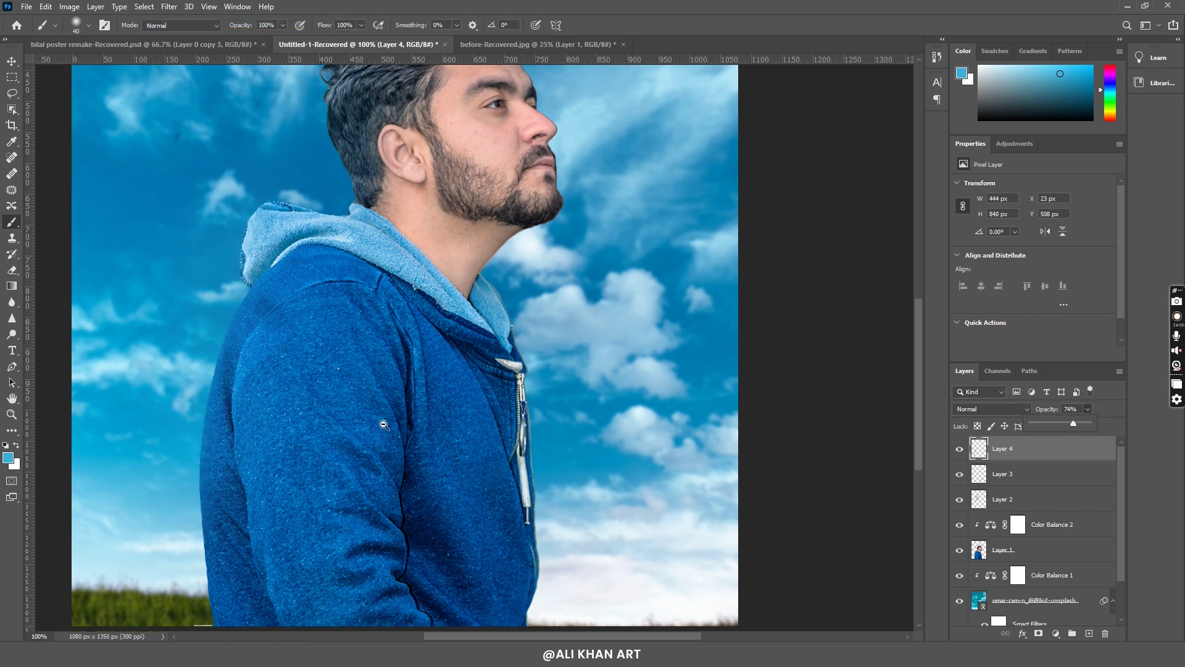
{"action": "key", "text": "ctrl+minus"}
{"action": "key", "text": "ctrl+minus"}
{"action": "key", "text": "v"}
{"action": "scroll", "coordinate": [598, 471], "scroll_direction": "up", "scroll_amount": 1}
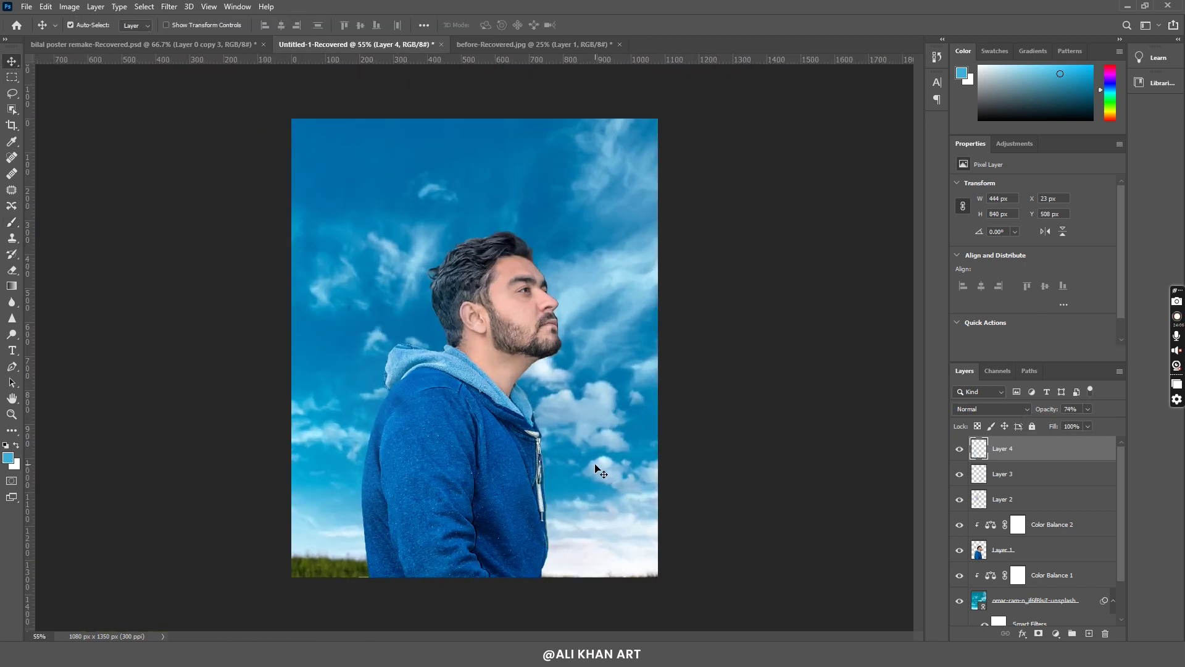
Place a larger placeholder text layer on the lower poster and shift it right.
{"action": "scroll", "coordinate": [597, 470], "scroll_direction": "up", "scroll_amount": 1}
{"action": "key", "text": "t"}
{"action": "left_click", "coordinate": [360, 509]}
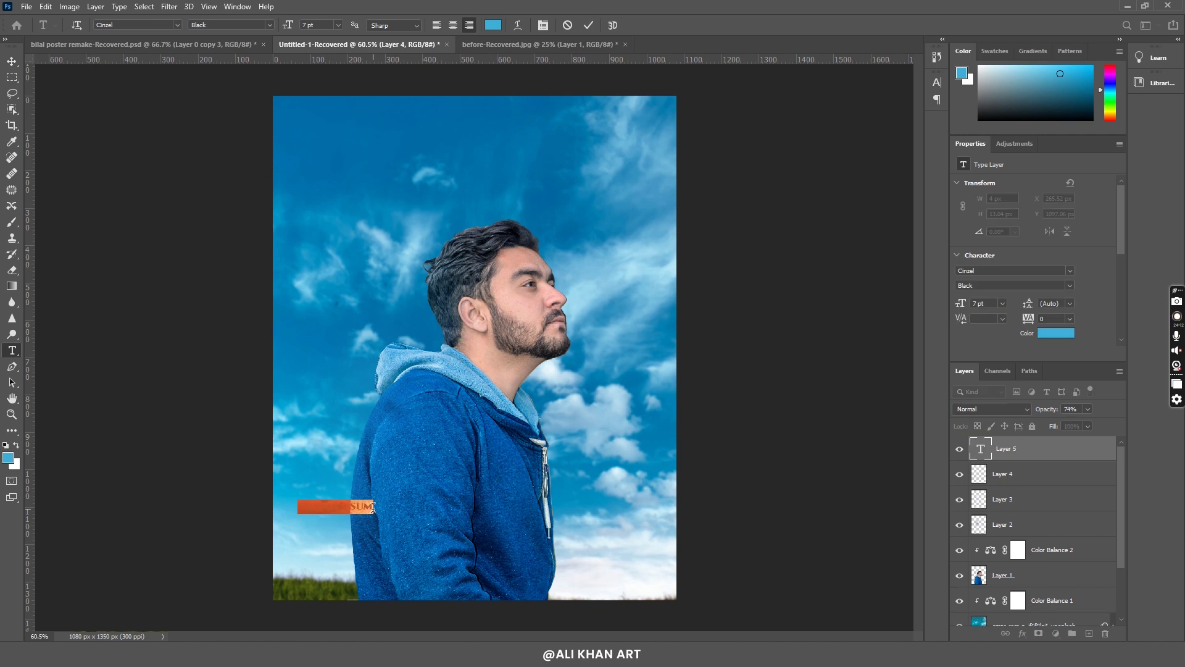
{"action": "left_click", "coordinate": [338, 25]}
{"action": "left_click", "coordinate": [321, 186]}
{"action": "key", "text": "ctrl+shift+comma"}
{"action": "key", "text": "ctrl+shift+comma"}
{"action": "key", "text": "ctrl+shift+comma"}
{"action": "key", "text": "ctrl+Return"}
{"action": "key", "text": "v"}
{"action": "left_click_drag", "start_coordinate": [226, 497], "coordinate": [633, 499]}
Replace the placeholder with a white 'THE SKY' title and move it lower.
{"action": "double_click", "coordinate": [617, 491]}
{"action": "type", "text": "THE SKY"}
{"action": "key", "text": "ctrl+a"}
{"action": "left_click", "coordinate": [1055, 333]}
{"action": "left_click", "coordinate": [1021, 418]}
{"action": "key", "text": "ctrl+Return"}
{"action": "key", "text": "v"}
{"action": "left_click_drag", "start_coordinate": [473, 508], "coordinate": [446, 523]}
Give the title a Drop Shadow and drag the credits block to the poster bottom.
{"action": "double_click", "coordinate": [1046, 453]}
{"action": "left_click", "coordinate": [673, 488]}
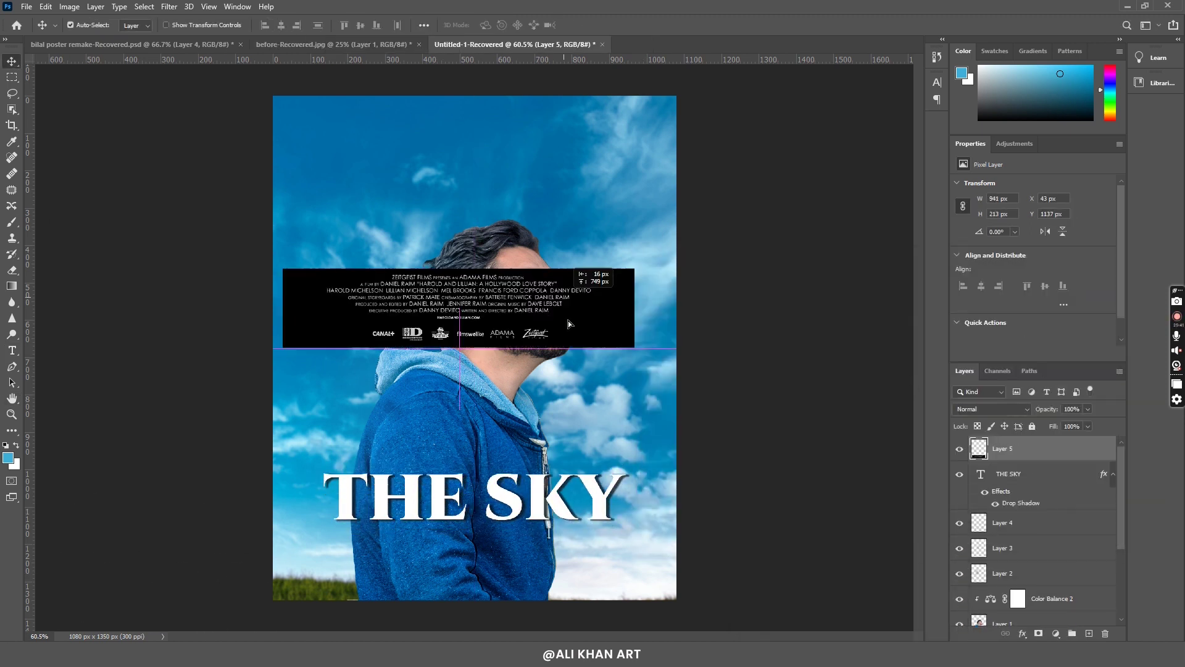
{"action": "left_click_drag", "start_coordinate": [568, 324], "coordinate": [559, 569]}
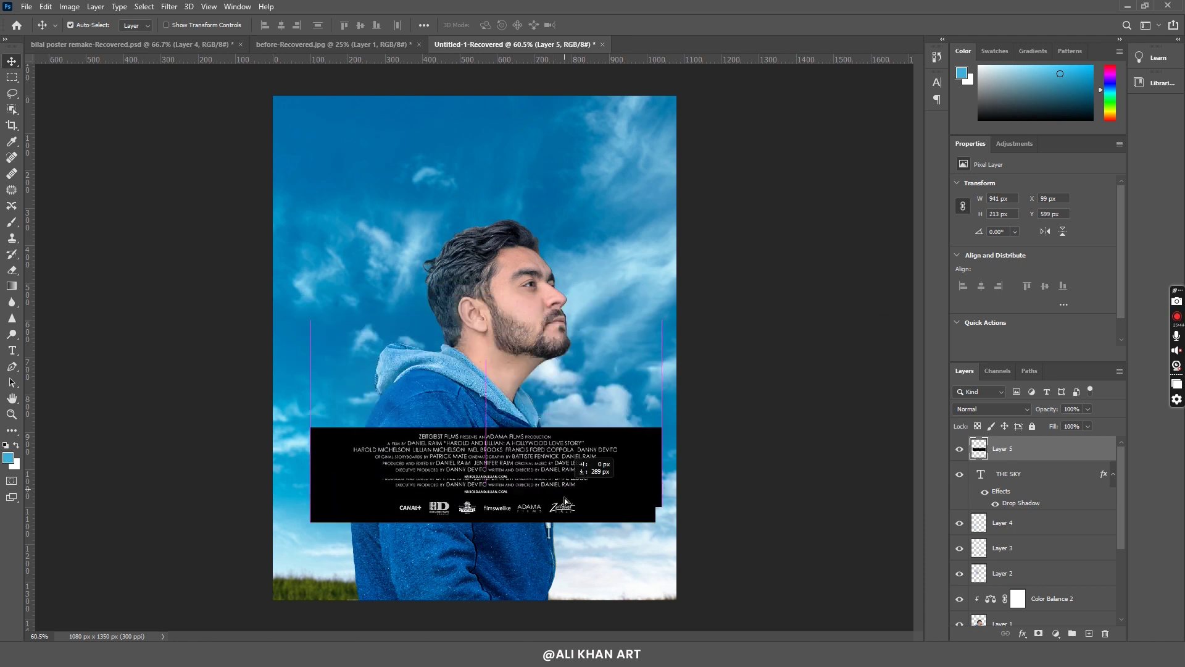
Set the credits layer to Screen blending so its black background disappears.
{"action": "left_click", "coordinate": [992, 408]}
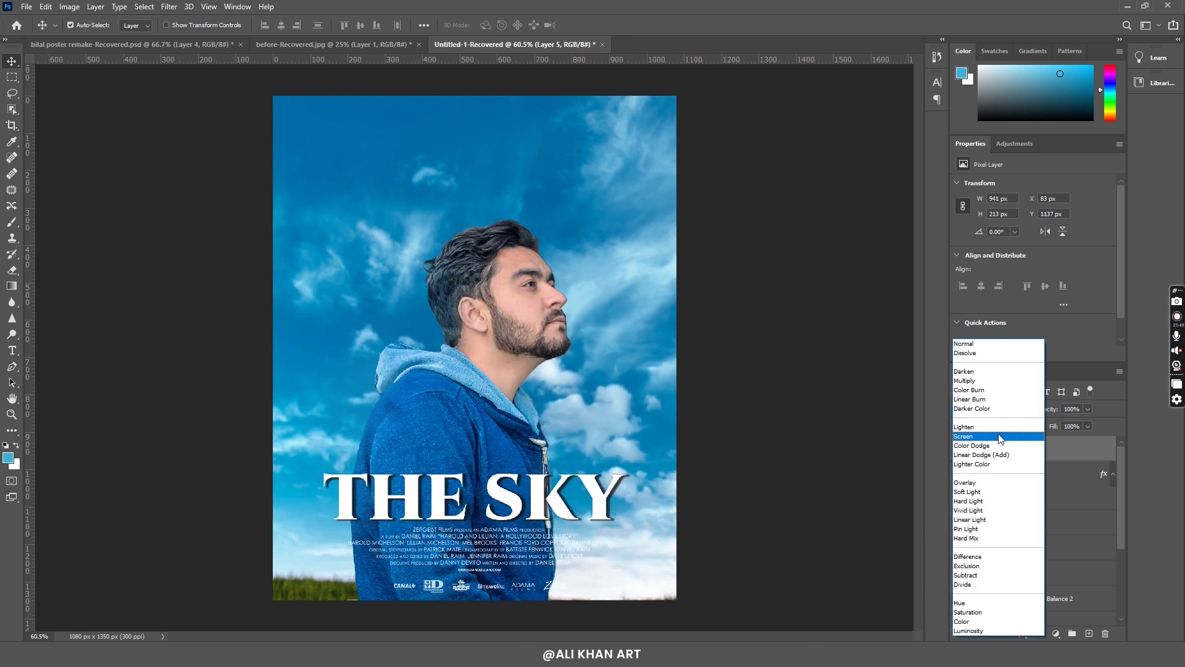
{"action": "left_click", "coordinate": [975, 437]}
{"action": "left_click_drag", "start_coordinate": [443, 508], "coordinate": [443, 508]}
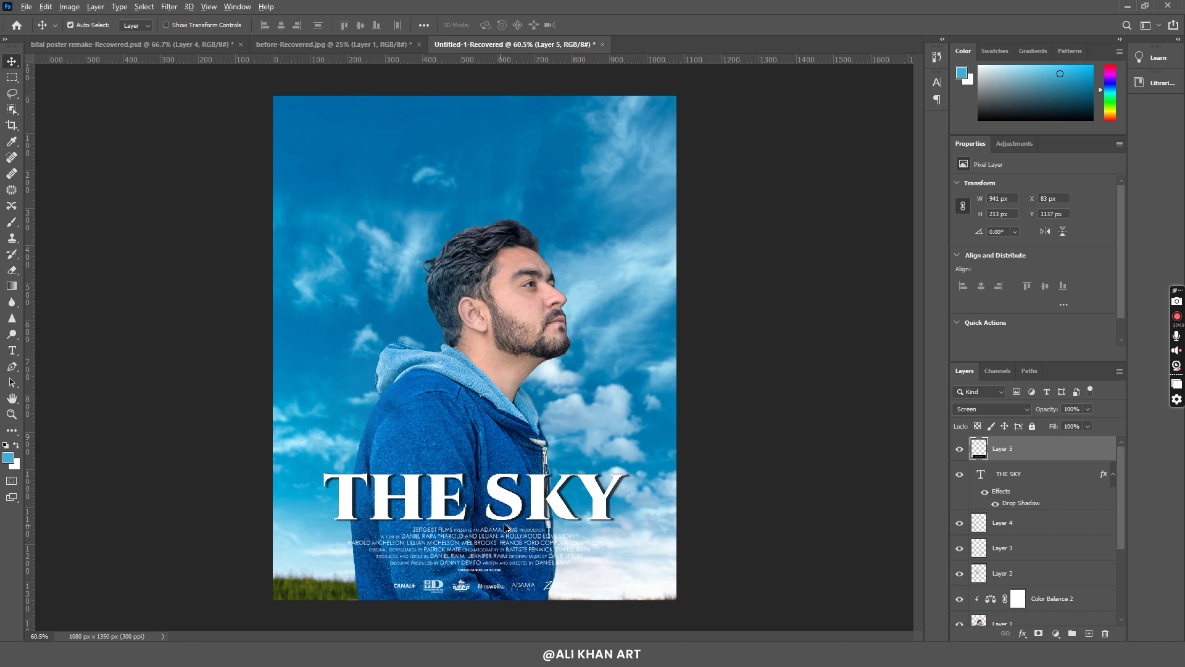
On a new layer, draw a black gradient fade across the poster bottom.
{"action": "key", "text": "ctrl+shift+alt+n"}
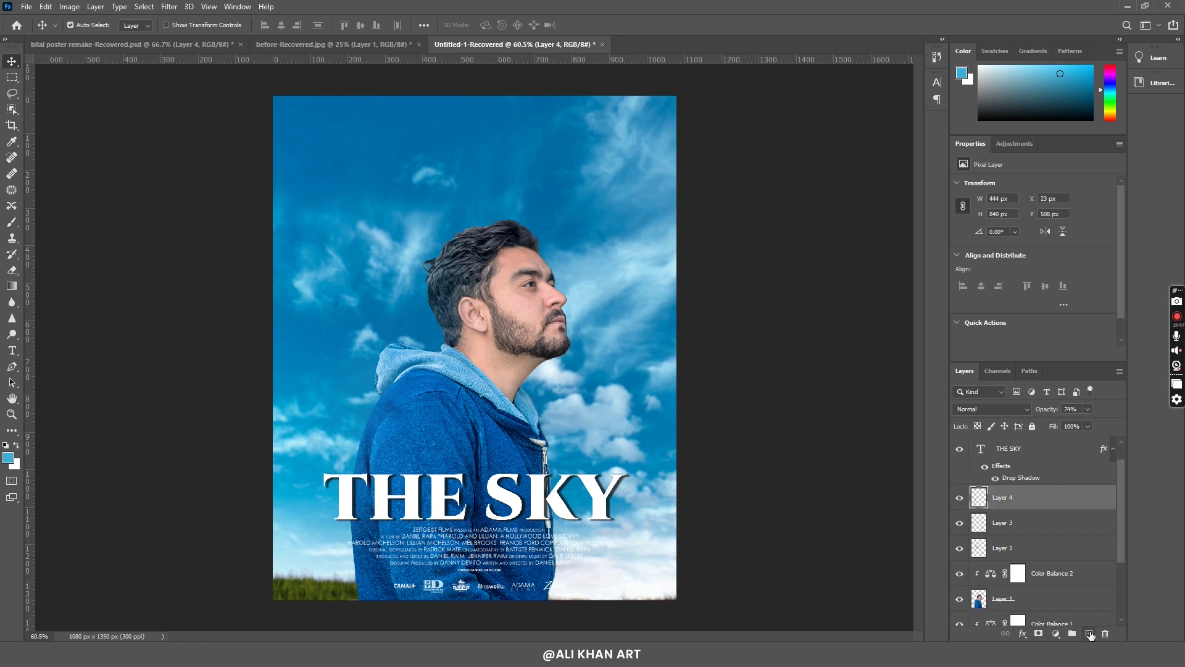
{"action": "left_click", "coordinate": [4, 449]}
{"action": "left_click", "coordinate": [13, 287]}
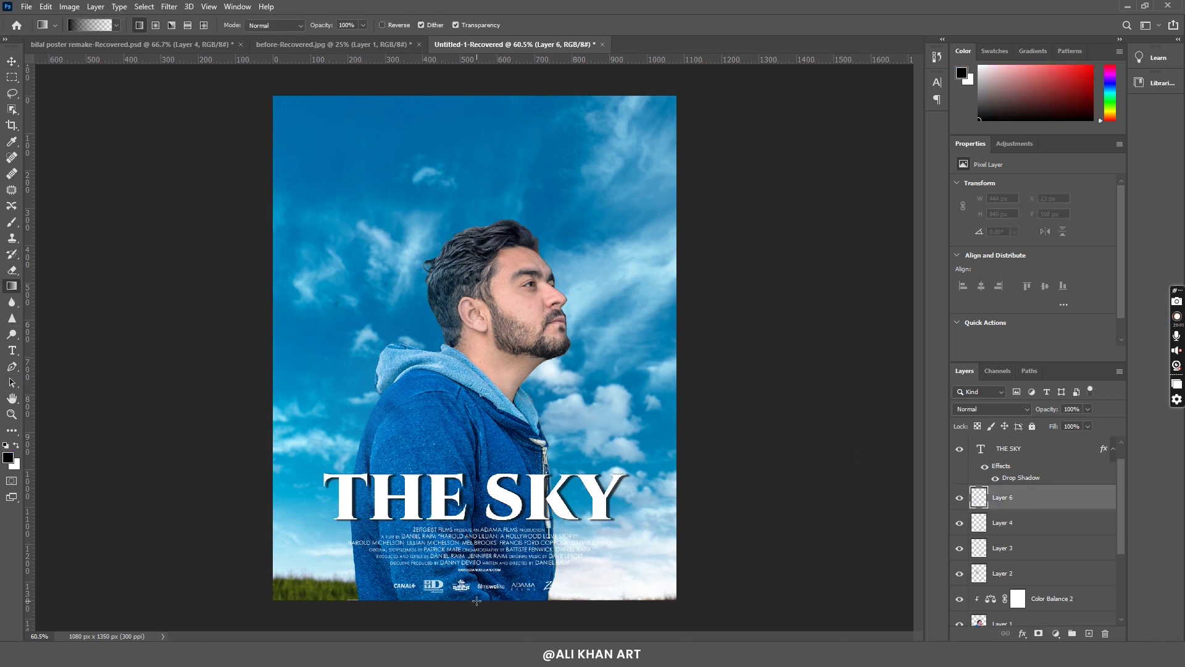
{"action": "left_click_drag", "start_coordinate": [476, 600], "coordinate": [476, 493]}
{"action": "key", "text": "v"}
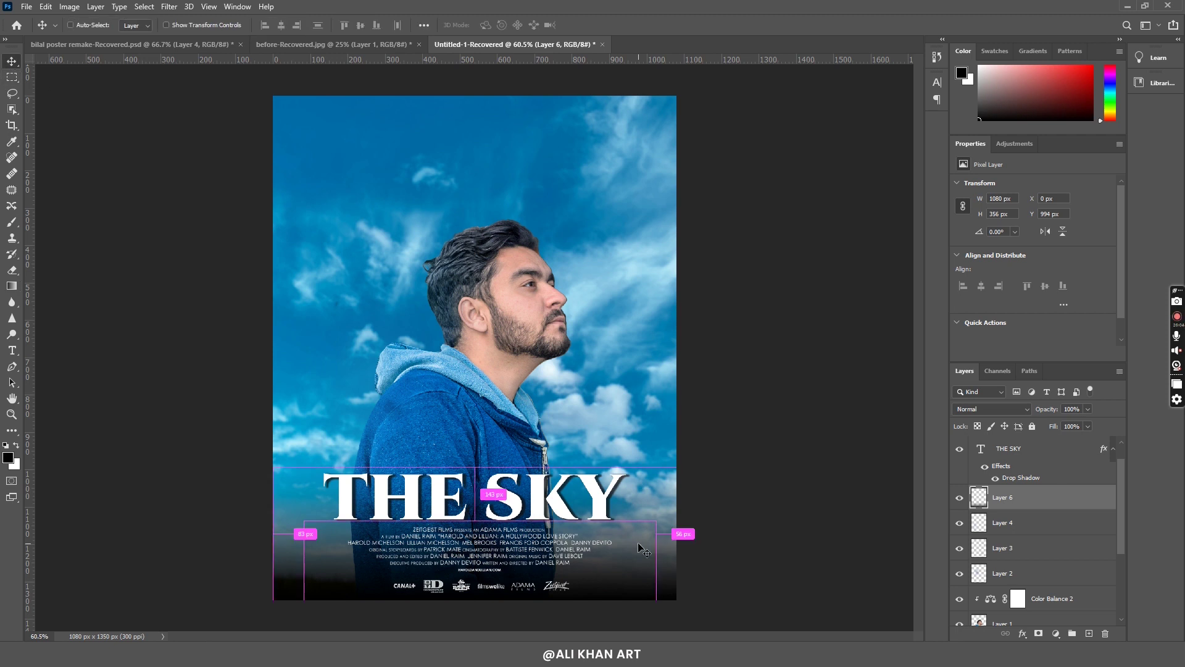
{"action": "scroll", "coordinate": [642, 550], "scroll_direction": "down", "scroll_amount": 2}
Scale and shift the gradient fade layer downward with Free Transform.
{"action": "key", "text": "ctrl+t"}
{"action": "left_click_drag", "start_coordinate": [608, 518], "coordinate": [608, 532]}
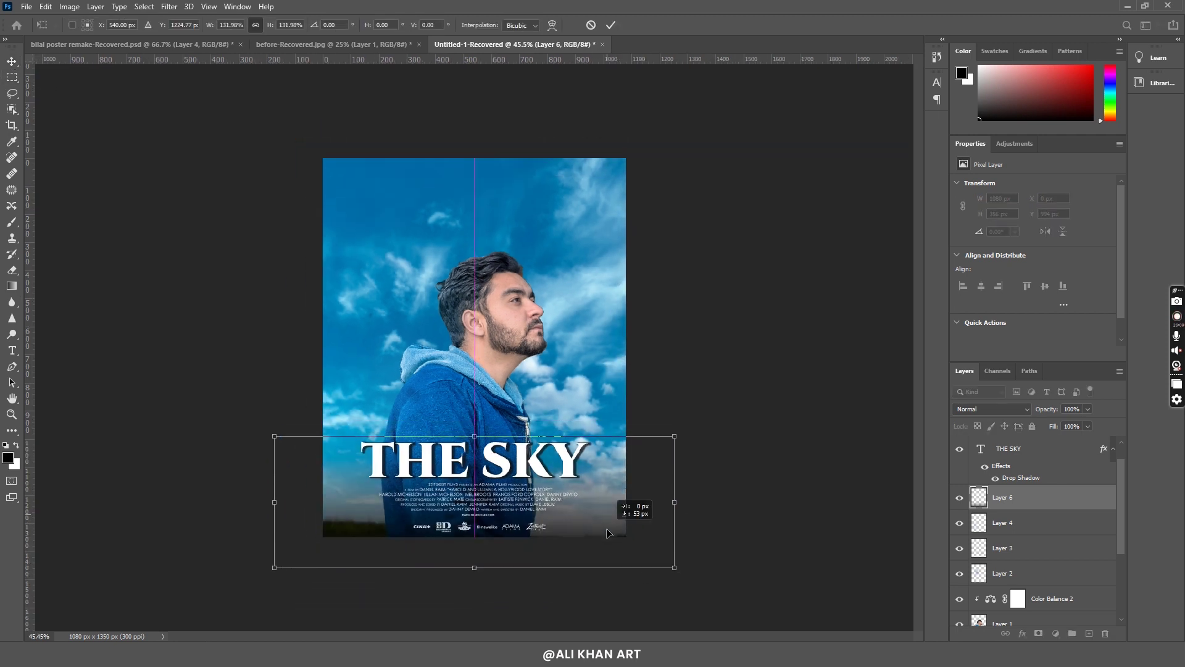
{"action": "left_click_drag", "start_coordinate": [674, 567], "coordinate": [682, 577]}
{"action": "left_click_drag", "start_coordinate": [620, 506], "coordinate": [620, 520]}
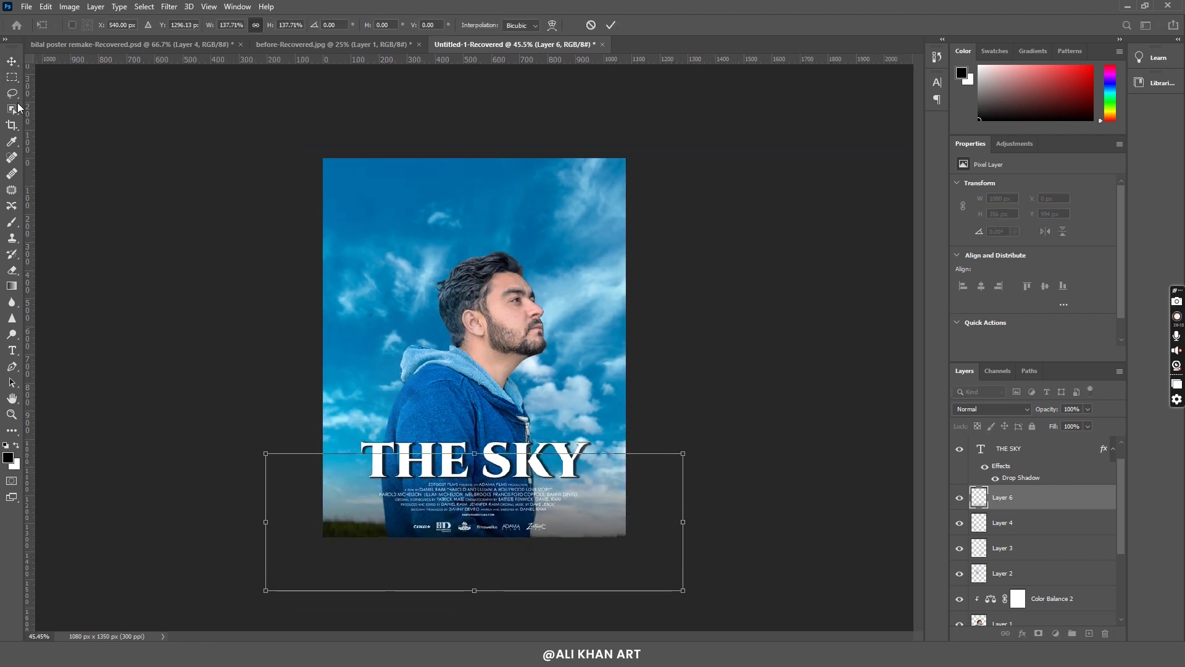
{"action": "key", "text": "Return"}
Add an 'ALI KHAN ART' header at the top of the poster.
{"action": "scroll", "coordinate": [474, 345], "scroll_direction": "up", "scroll_amount": 2}
{"action": "key", "text": "t"}
{"action": "left_click", "coordinate": [474, 118]}
{"action": "type", "text": "ALI KHAN ART Persent"}
{"action": "key", "text": "ctrl+a"}
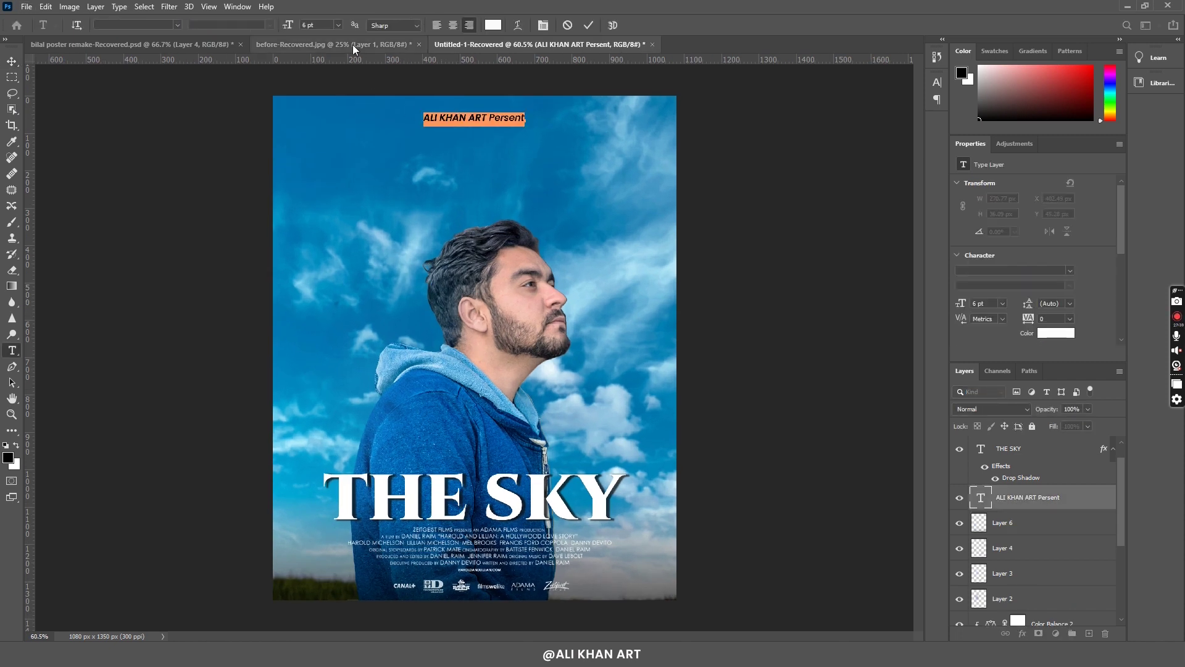
{"action": "left_click_drag", "start_coordinate": [526, 117], "coordinate": [489, 117]}
{"action": "key", "text": "BackSpace"}
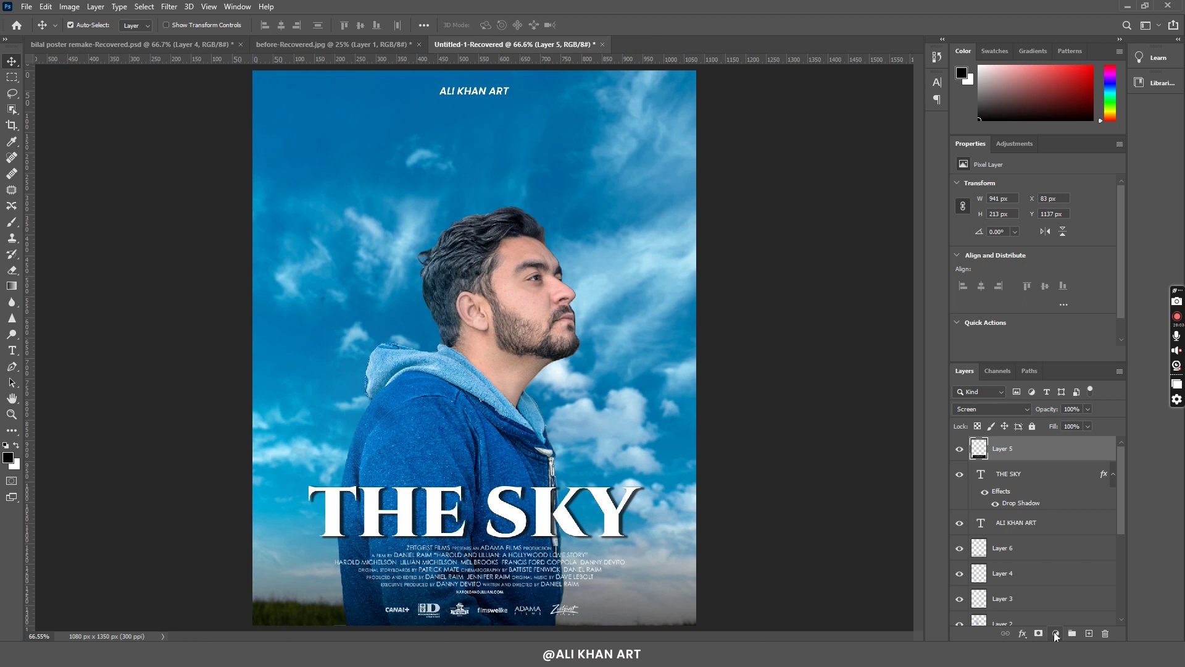
{"action": "left_click", "coordinate": [1055, 633]}
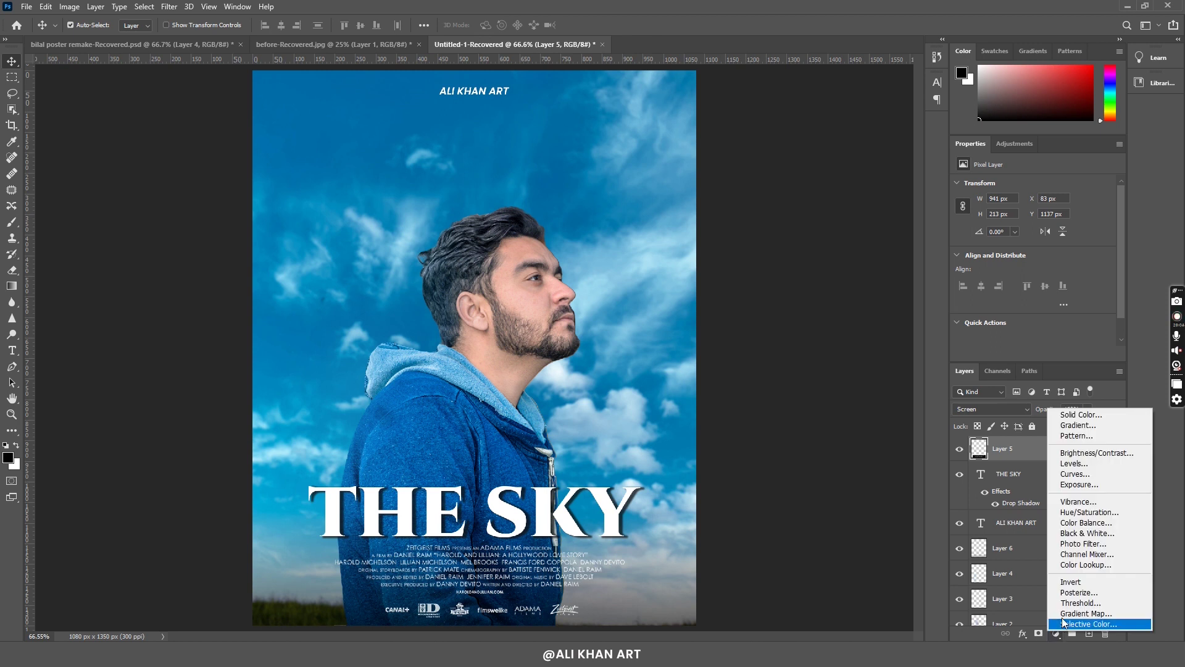
Add a Color Lookup adjustment and try the 2Strip and 3Strip looks.
{"action": "left_click", "coordinate": [1082, 565]}
{"action": "left_click", "coordinate": [1029, 186]}
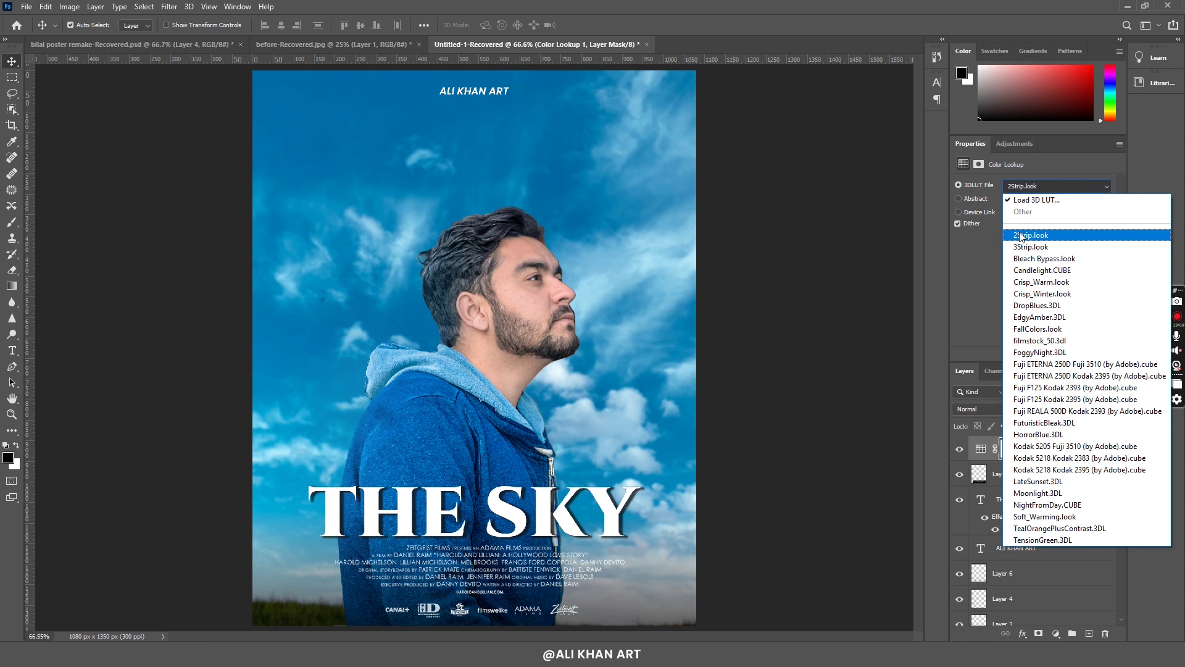
{"action": "left_click", "coordinate": [1036, 235]}
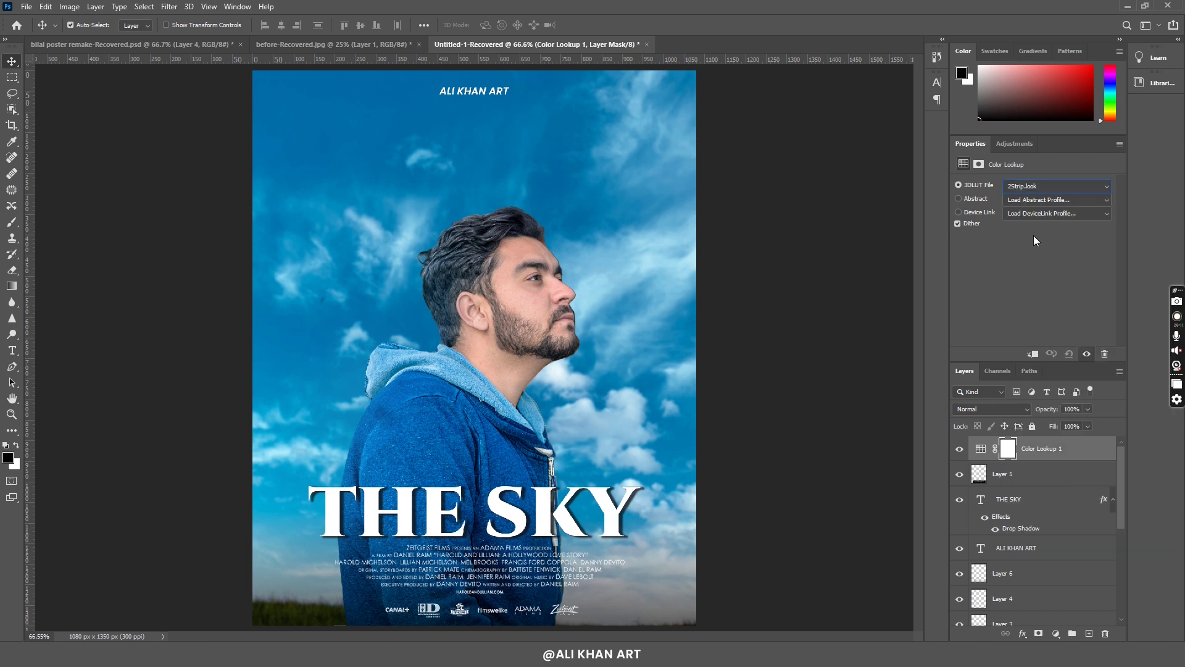
{"action": "left_click", "coordinate": [1049, 186]}
{"action": "left_click", "coordinate": [1039, 247]}
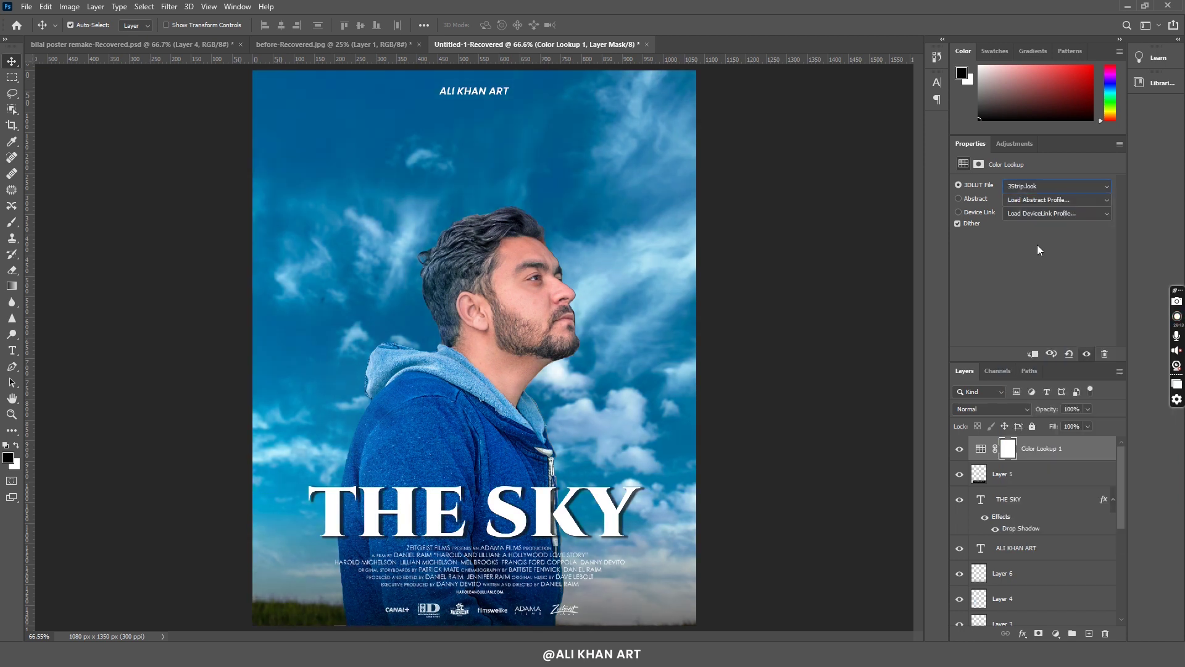
Try Bleach Bypass and Candlelight, then step down the list to FallColors.
{"action": "left_click", "coordinate": [1044, 185]}
{"action": "left_click", "coordinate": [1038, 262]}
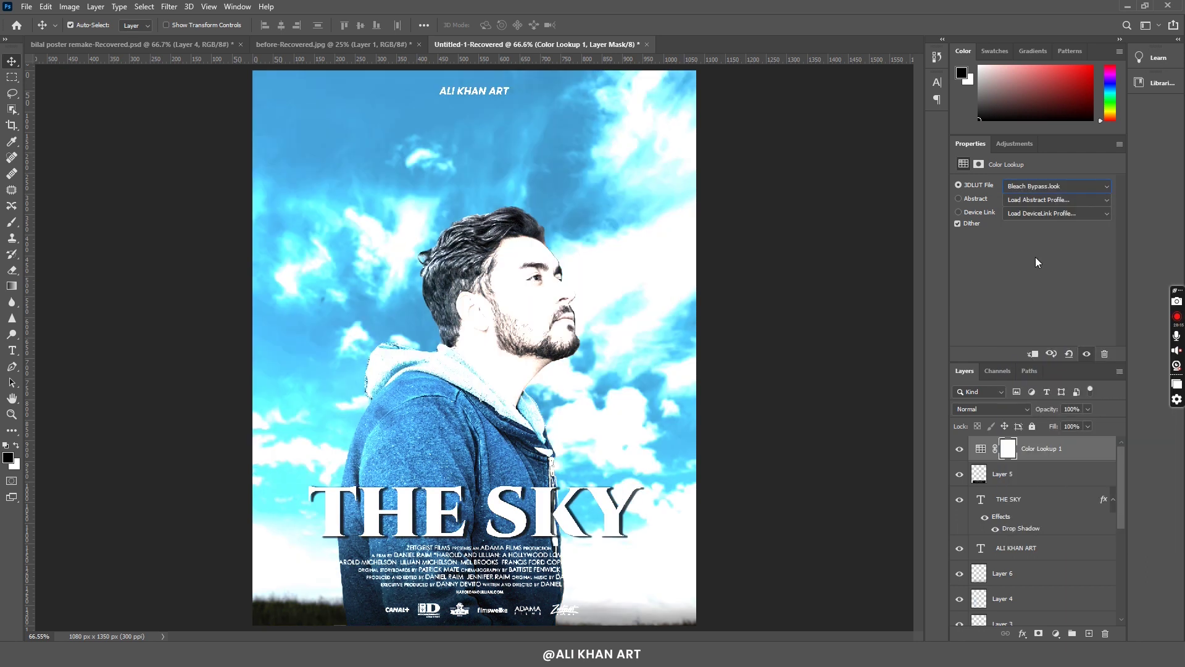
{"action": "left_click", "coordinate": [1045, 186]}
{"action": "left_click", "coordinate": [1036, 273]}
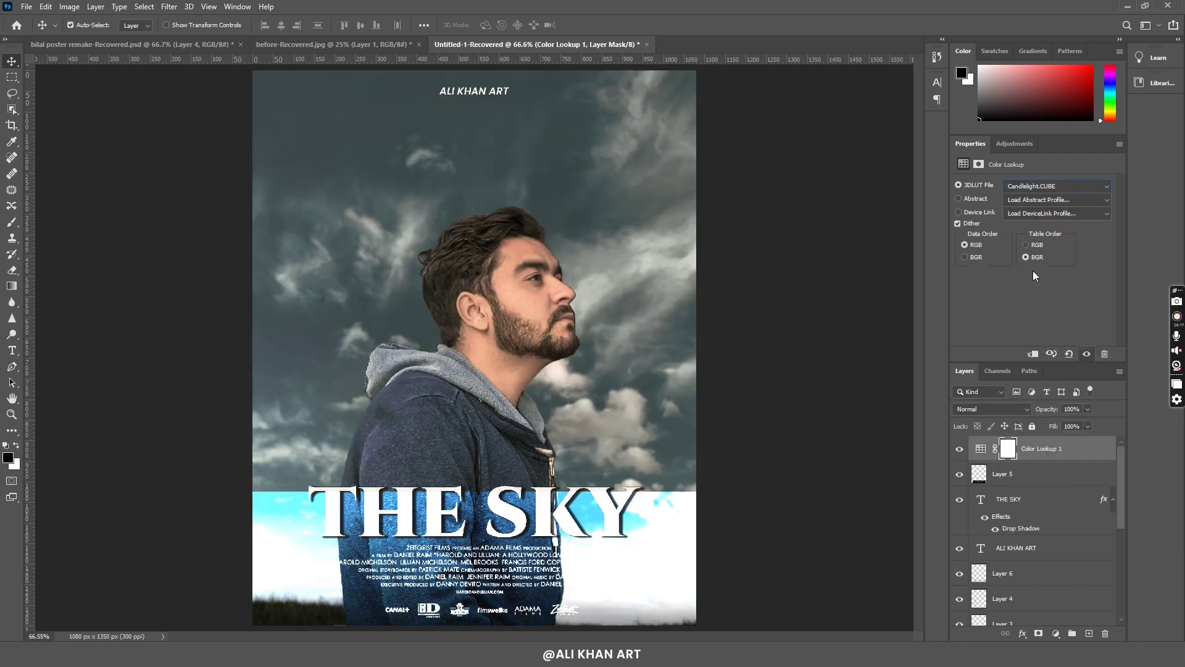
{"action": "key", "text": "Down"}
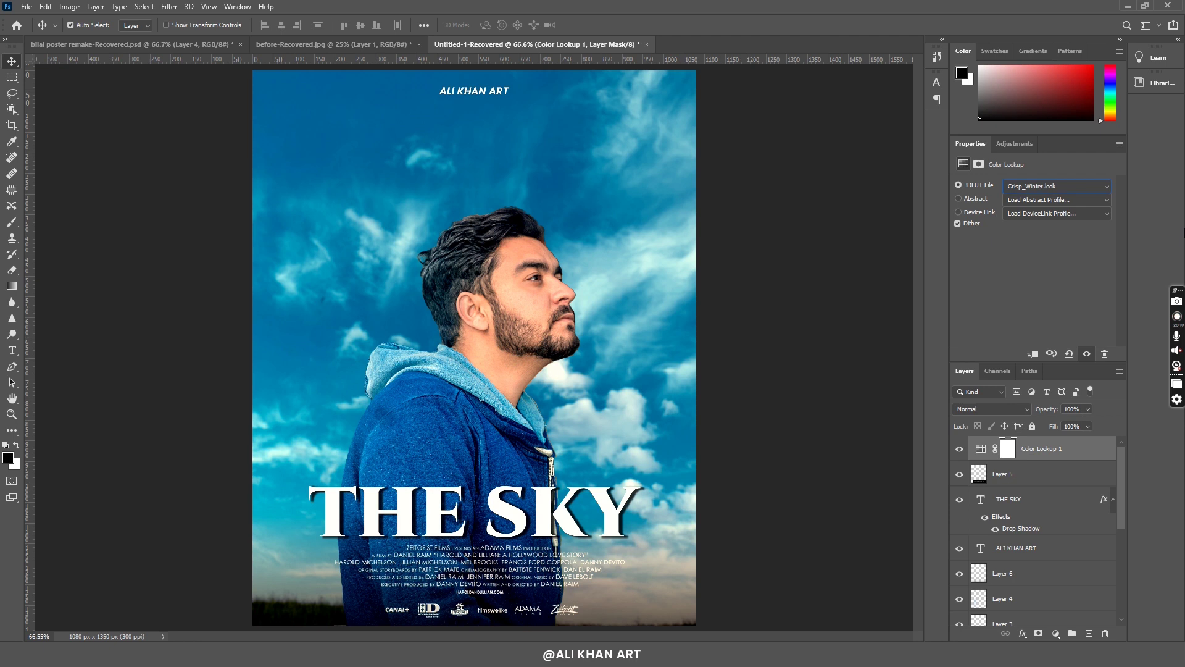
{"action": "key", "text": "Down"}
{"action": "key", "text": "Down"}
{"action": "key", "text": "Down"}
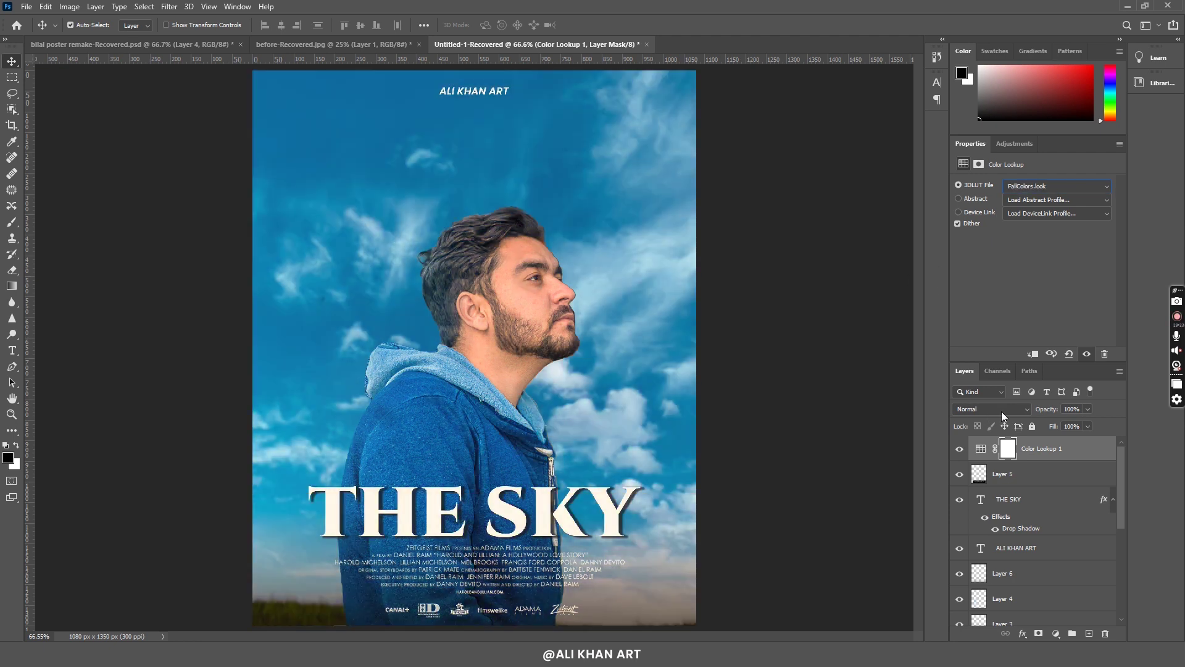
Reduce the Color Lookup layer's opacity to around 71%.
{"action": "left_click", "coordinate": [1088, 409]}
{"action": "left_click_drag", "start_coordinate": [1086, 420], "coordinate": [1066, 431]}
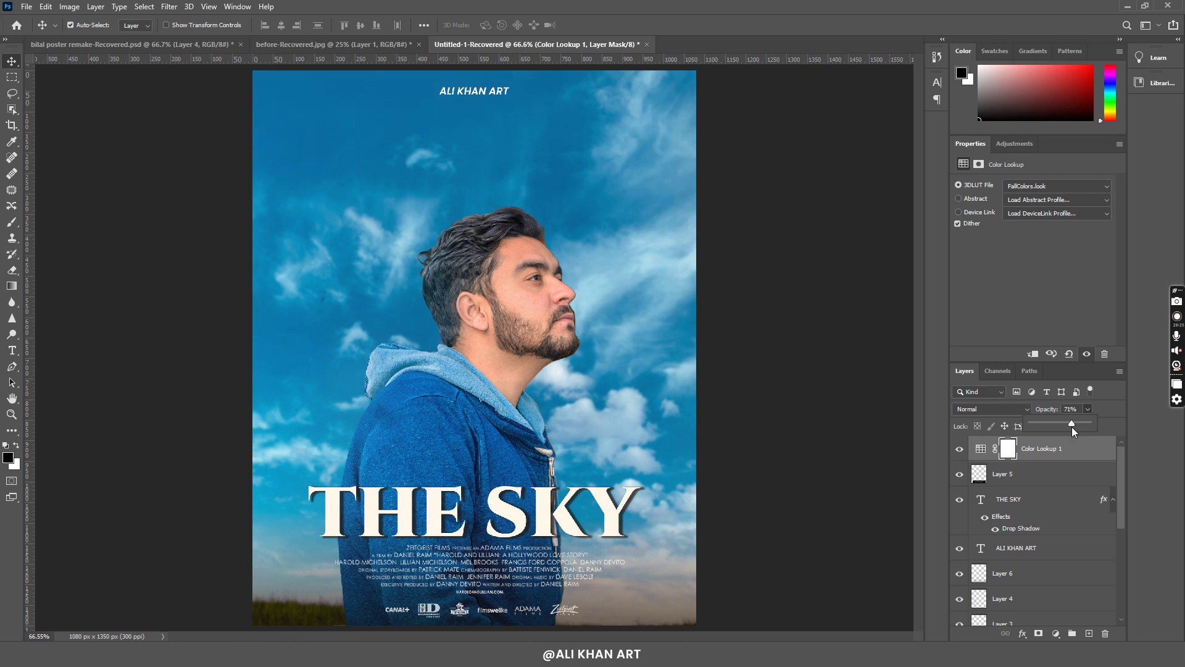
{"action": "left_click_drag", "start_coordinate": [1066, 430], "coordinate": [1063, 424]}
Dismiss the opacity slider to view the finished, graded poster.
{"action": "left_click", "coordinate": [967, 446]}
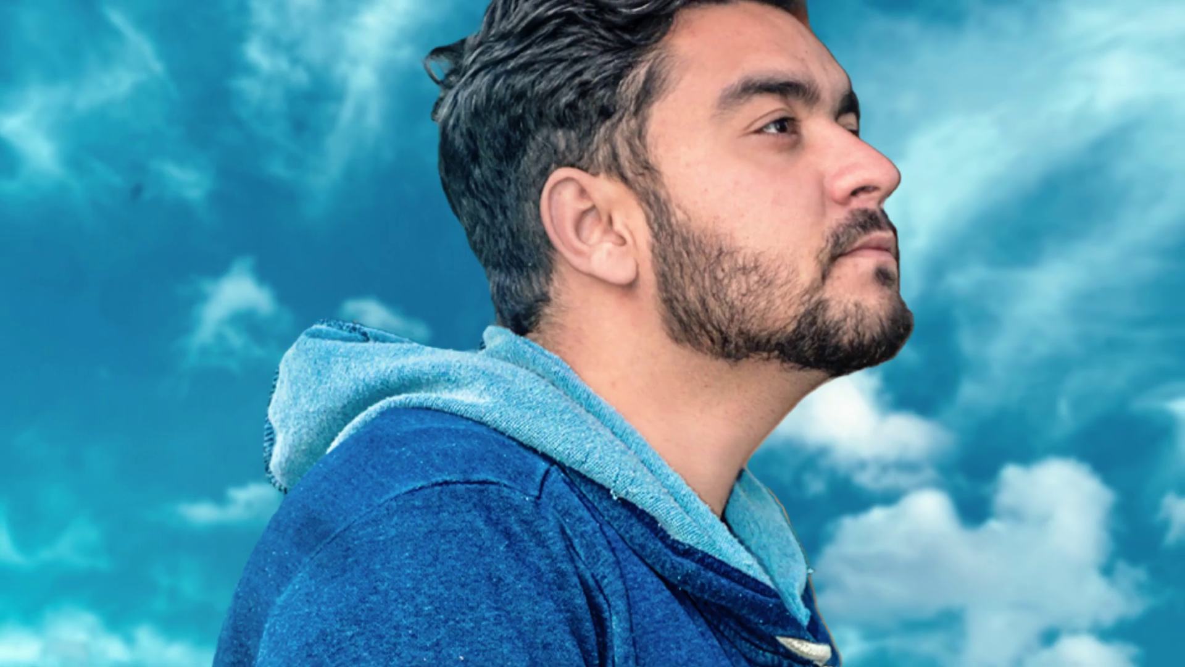